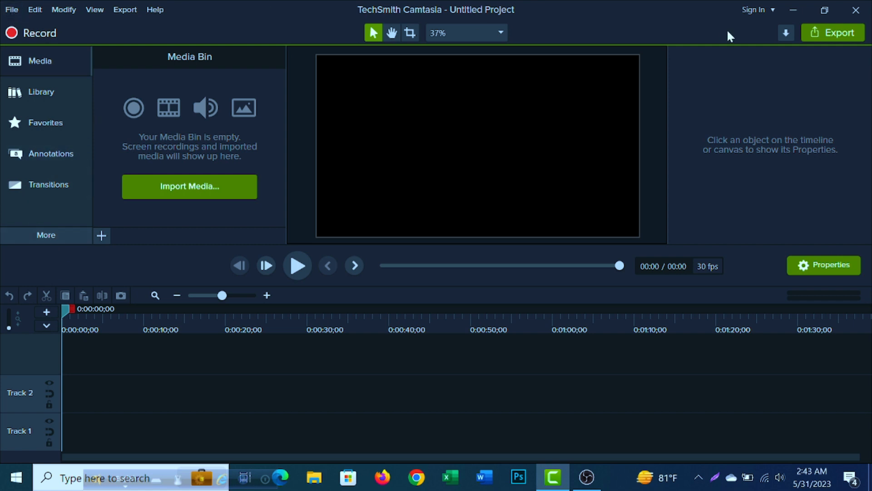
{"action": "left_click", "coordinate": [789, 10]}
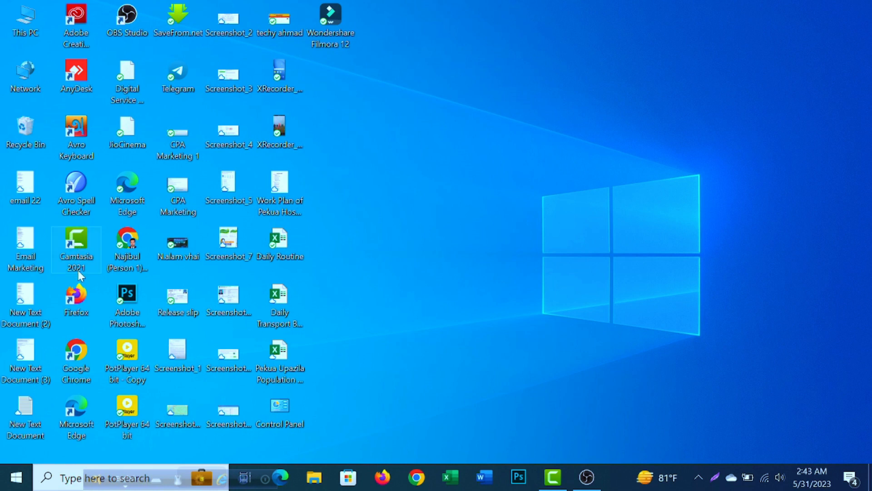
{"action": "left_click", "coordinate": [552, 476]}
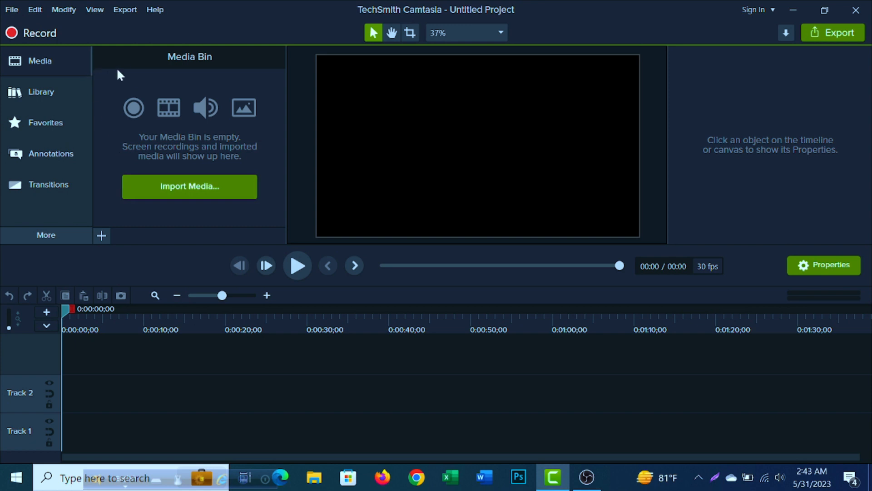
{"action": "left_click", "coordinate": [11, 10]}
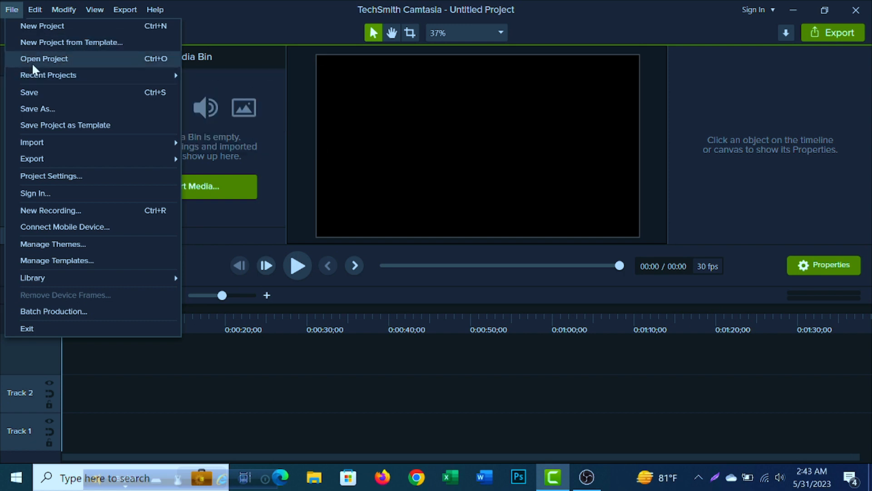
{"action": "mouse_move", "coordinate": [36, 76]}
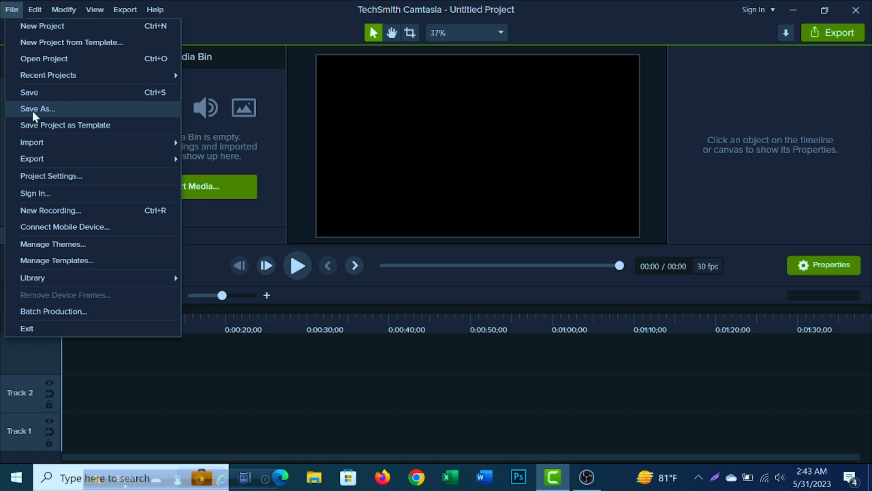
{"action": "mouse_move", "coordinate": [89, 146]}
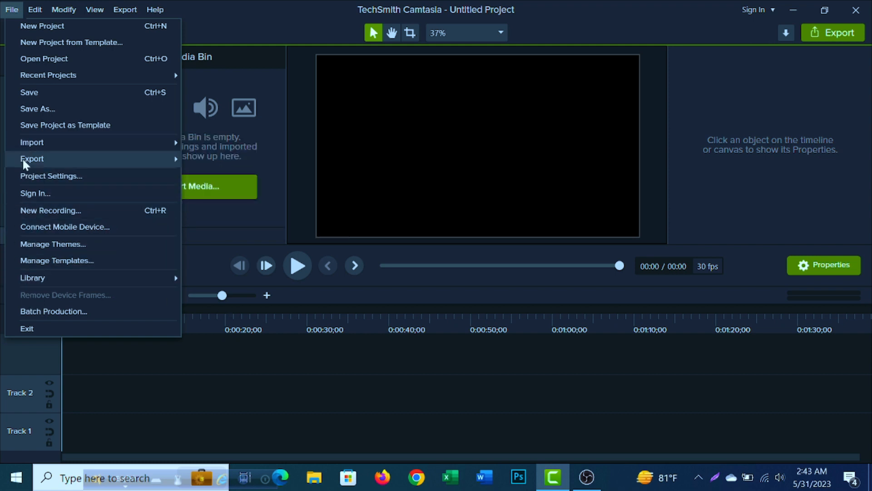
{"action": "left_click", "coordinate": [245, 28]}
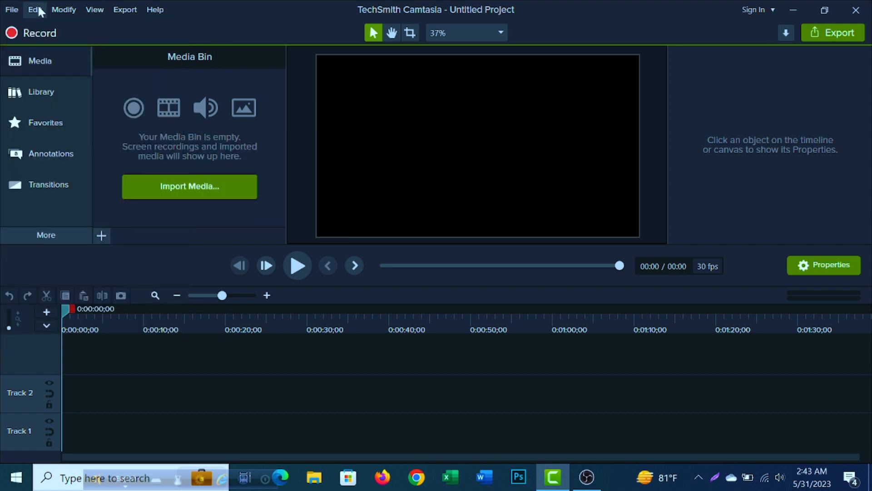
{"action": "left_click", "coordinate": [36, 8]}
{"action": "left_click", "coordinate": [58, 7]}
{"action": "left_click", "coordinate": [61, 9]}
{"action": "left_click", "coordinate": [97, 7]}
{"action": "left_click", "coordinate": [129, 14]}
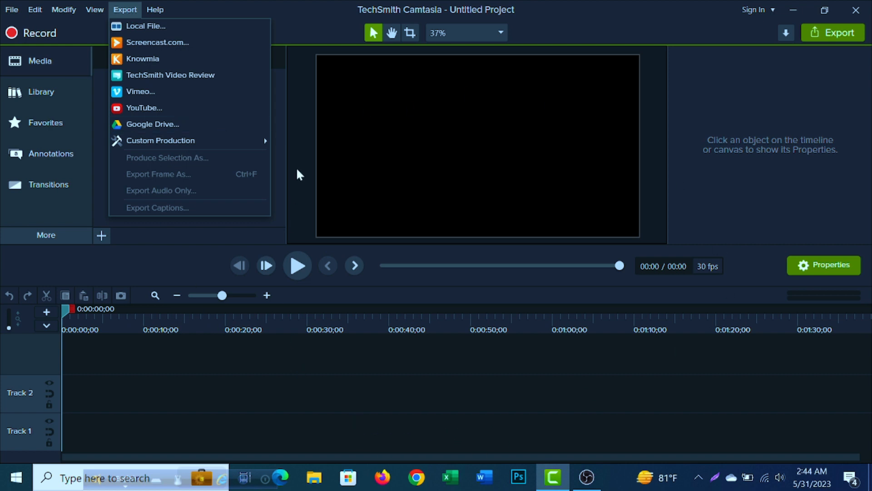
{"action": "left_click", "coordinate": [151, 14]}
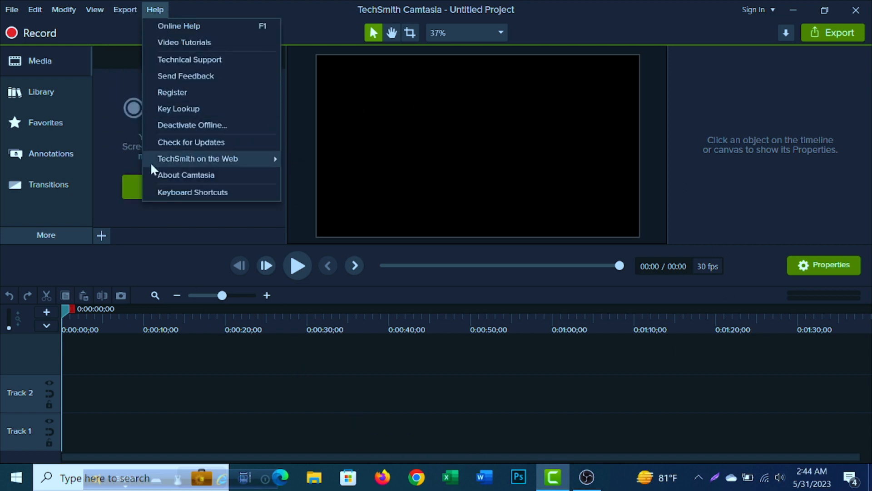
{"action": "left_click", "coordinate": [117, 103]}
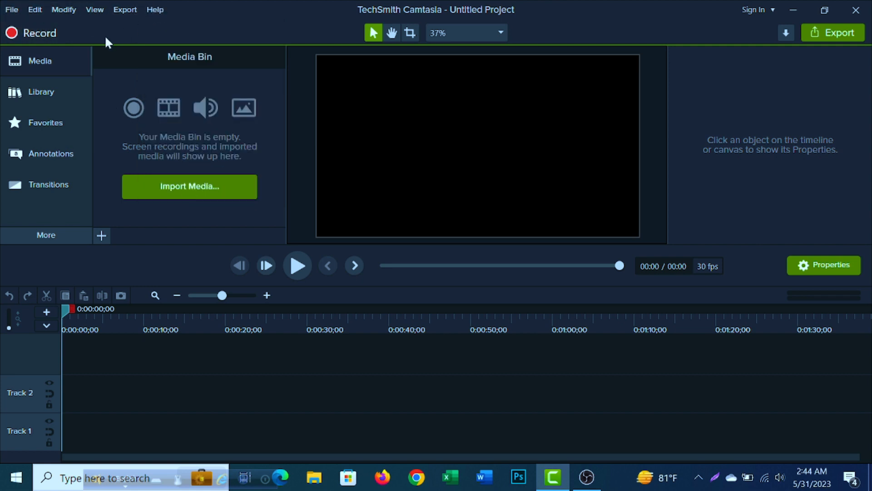
{"action": "left_click", "coordinate": [53, 236]}
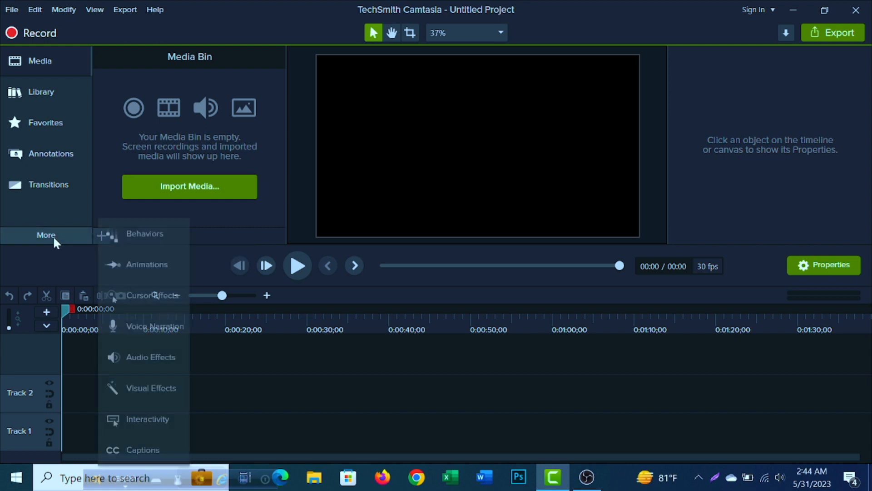
{"action": "left_click", "coordinate": [42, 57]}
{"action": "left_click", "coordinate": [46, 61]}
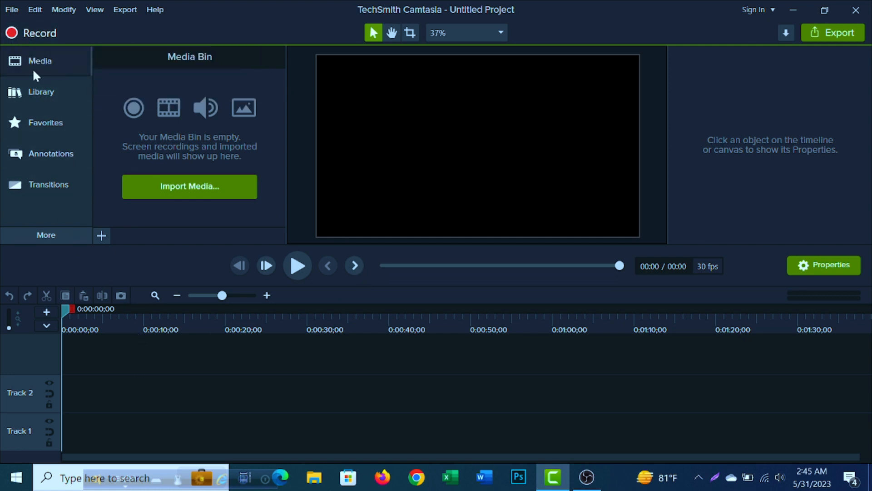
- Try to start a screen recording of Screen 1 with microphone and system audio enabled and the webcam off
{"action": "left_click", "coordinate": [38, 31]}
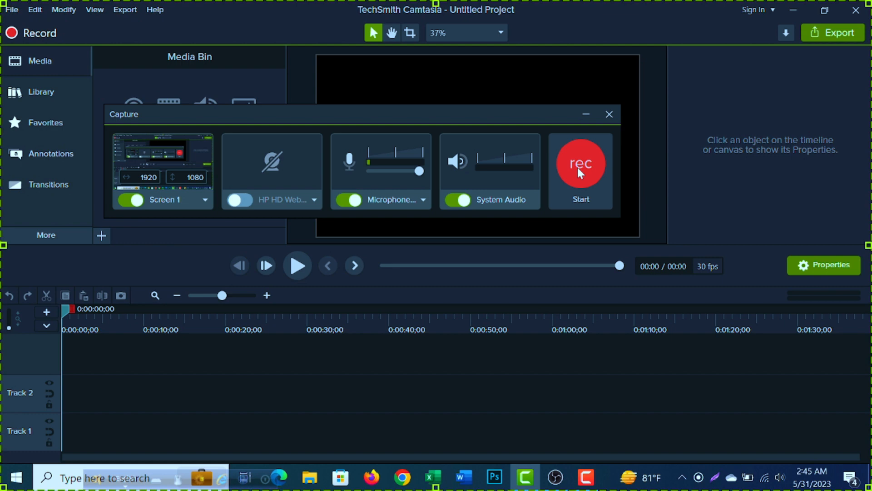
{"action": "left_click", "coordinate": [577, 167]}
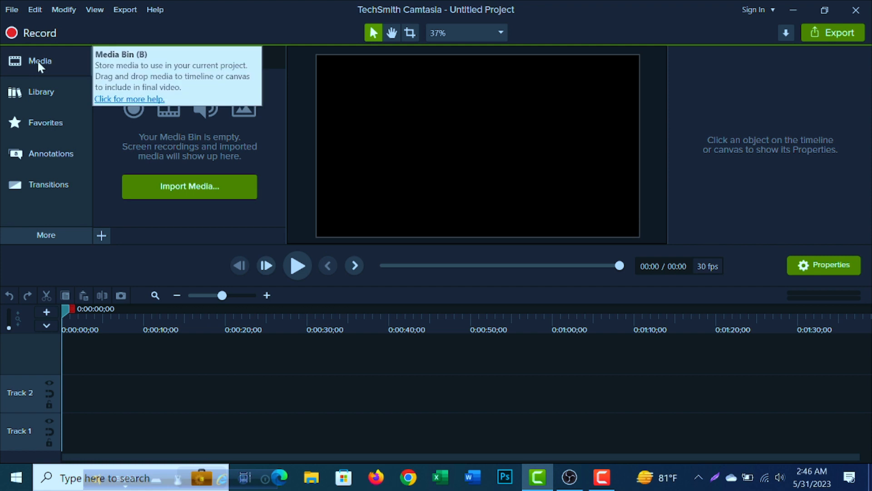
- Import the Video-Water-mark-logo image from the Video Editing folder into the Media Bin
{"action": "left_click", "coordinate": [103, 237]}
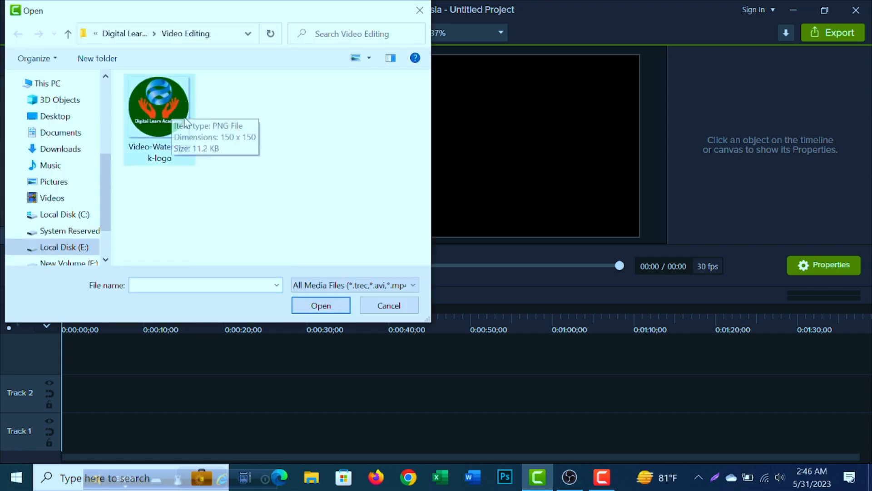
{"action": "left_click", "coordinate": [138, 102]}
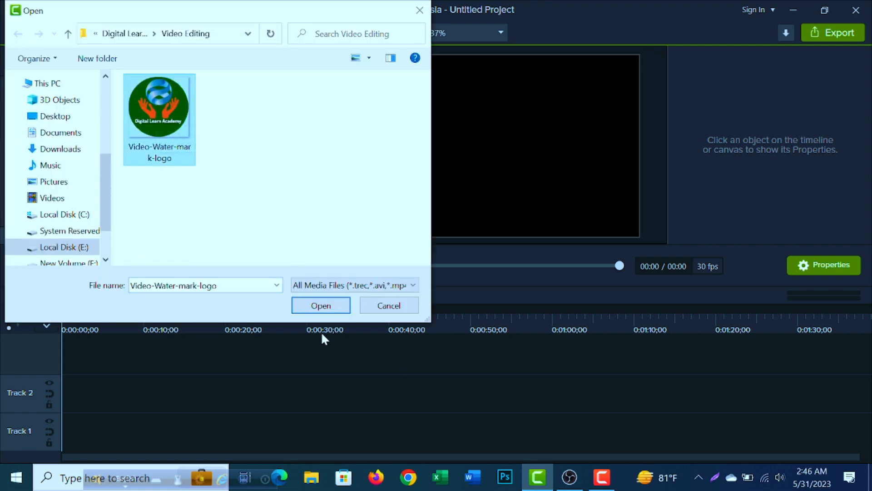
{"action": "left_click", "coordinate": [321, 308]}
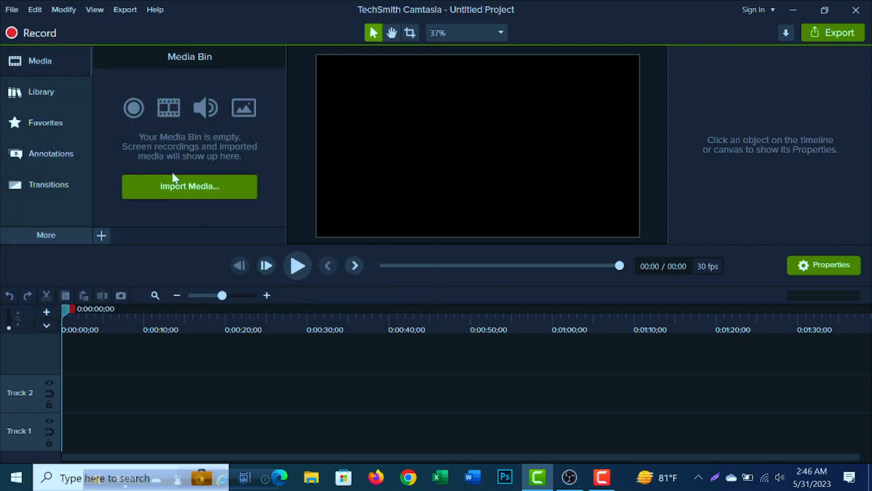
{"action": "left_click", "coordinate": [142, 156]}
{"action": "left_click", "coordinate": [201, 225]}
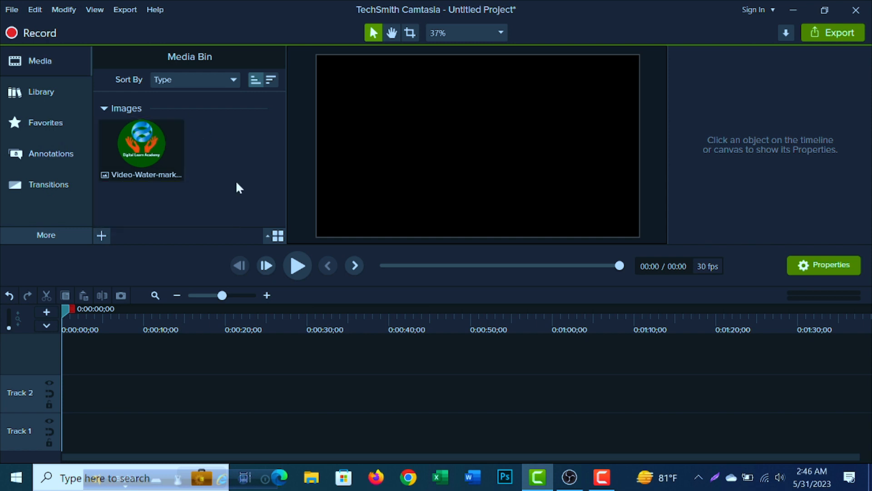
{"action": "left_click", "coordinate": [146, 157]}
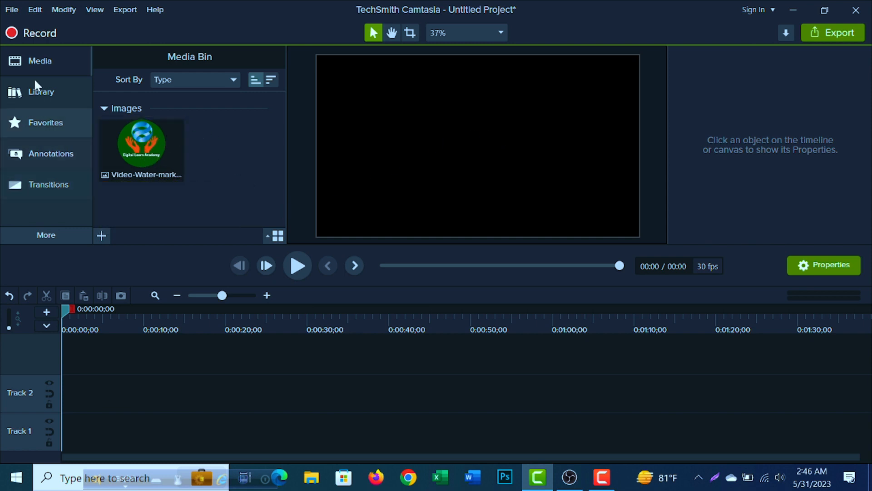
- Import the "professional youtube channel create in laptop" video from subfolder 1 of the Make Money Youtube folder into the Media Bin
{"action": "left_click", "coordinate": [101, 236]}
{"action": "left_click", "coordinate": [108, 199]}
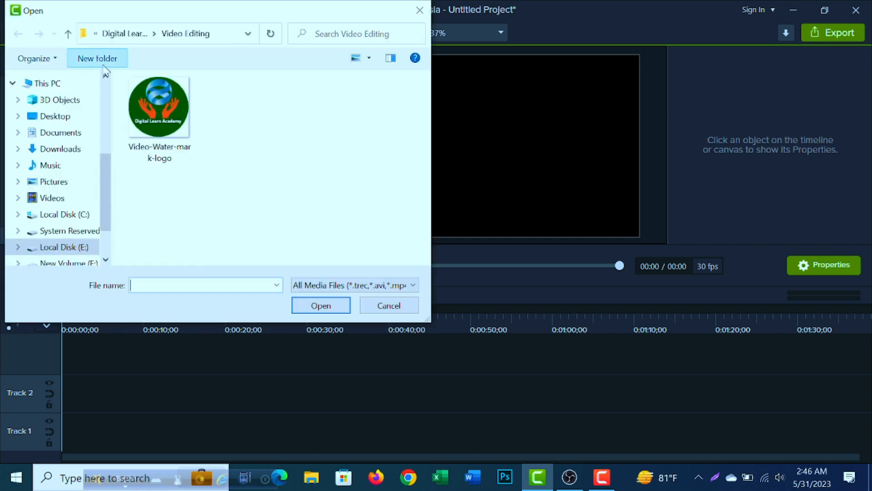
{"action": "left_click", "coordinate": [68, 34]}
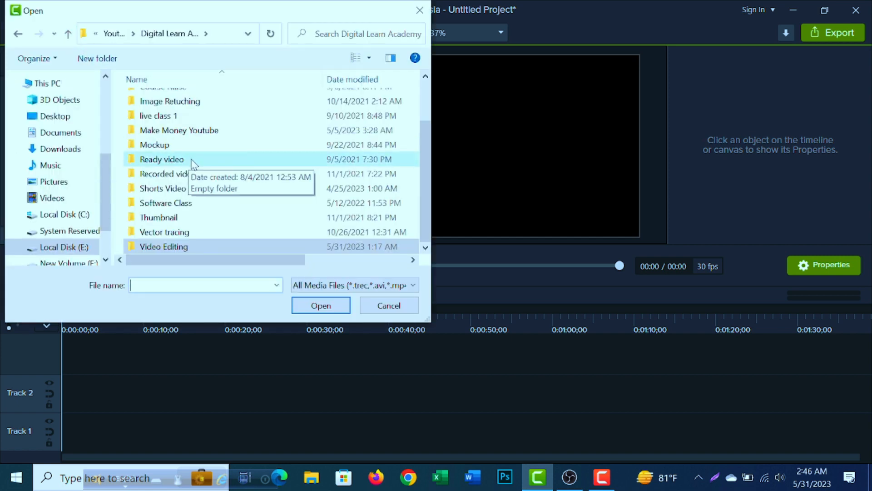
{"action": "scroll", "coordinate": [193, 164], "scroll_direction": "up", "scroll_amount": 2}
{"action": "scroll", "coordinate": [201, 163], "scroll_direction": "down", "scroll_amount": 2}
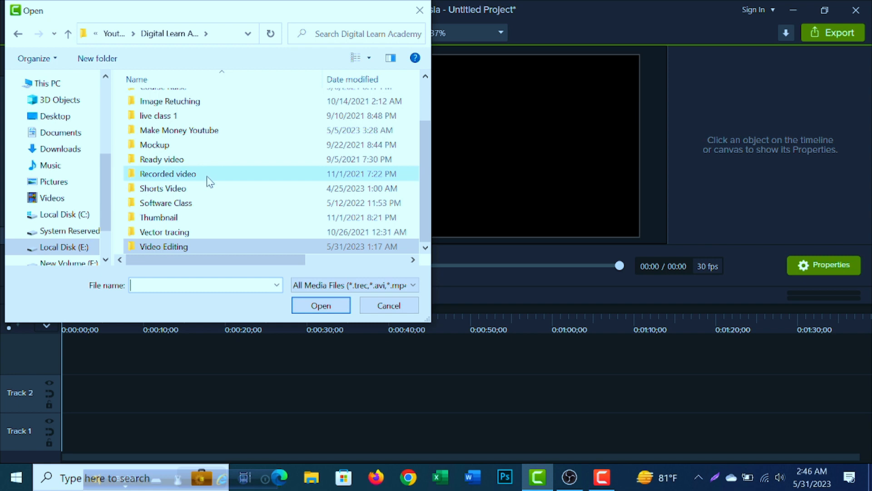
{"action": "scroll", "coordinate": [212, 196], "scroll_direction": "up", "scroll_amount": 2}
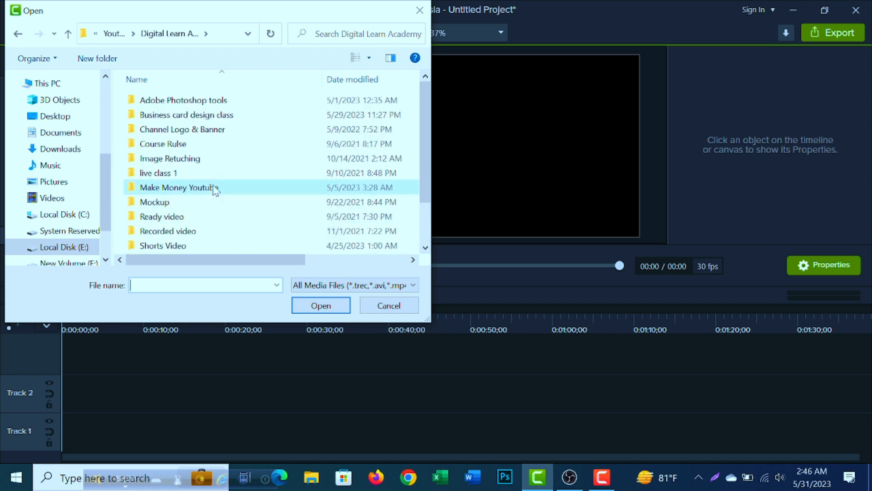
{"action": "left_click", "coordinate": [195, 191]}
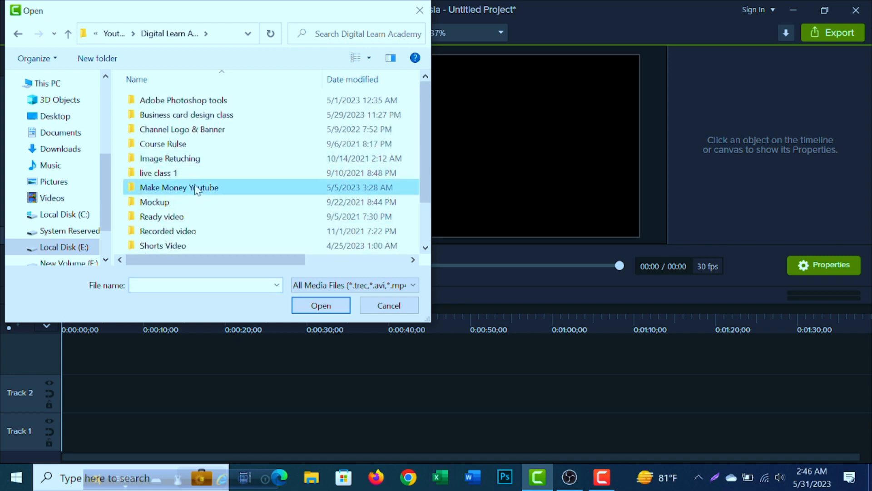
{"action": "double_click", "coordinate": [195, 190]}
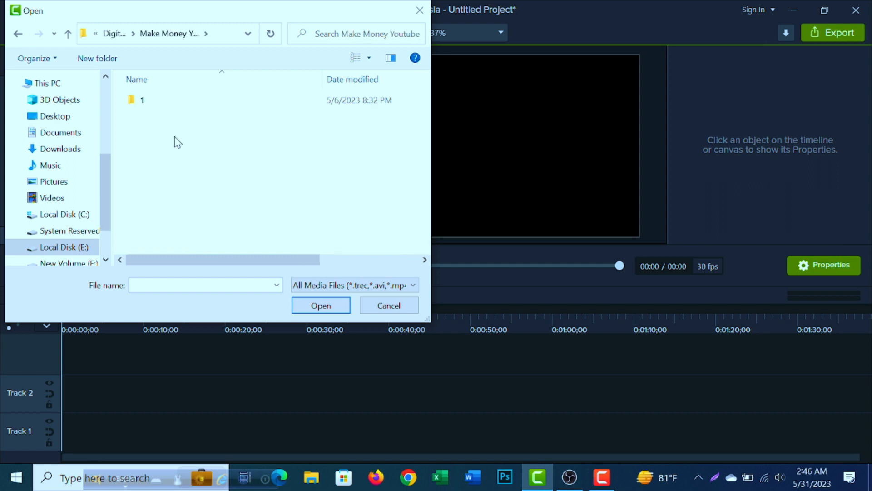
{"action": "double_click", "coordinate": [144, 103]}
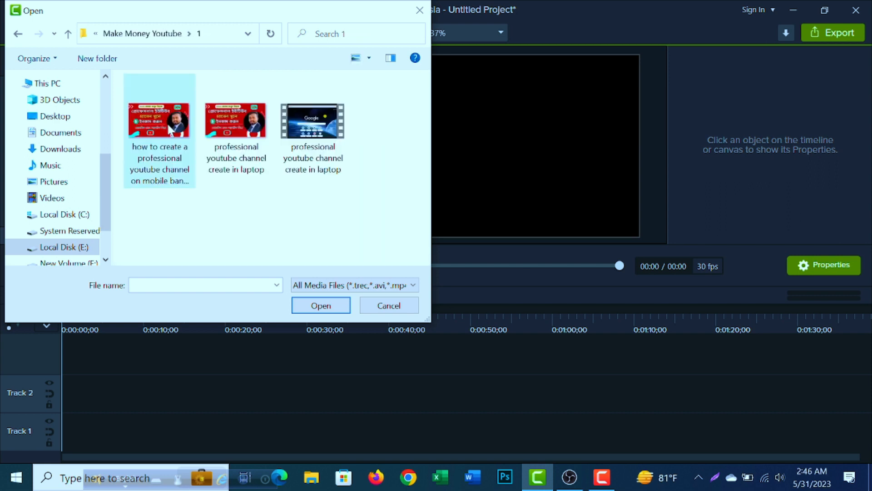
{"action": "left_click", "coordinate": [309, 143]}
{"action": "left_click", "coordinate": [321, 306]}
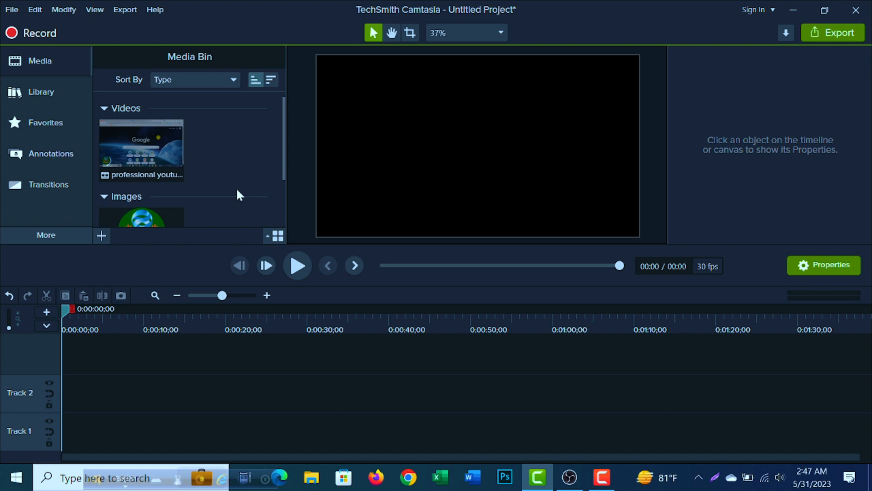
{"action": "scroll", "coordinate": [237, 190], "scroll_direction": "down", "scroll_amount": 1}
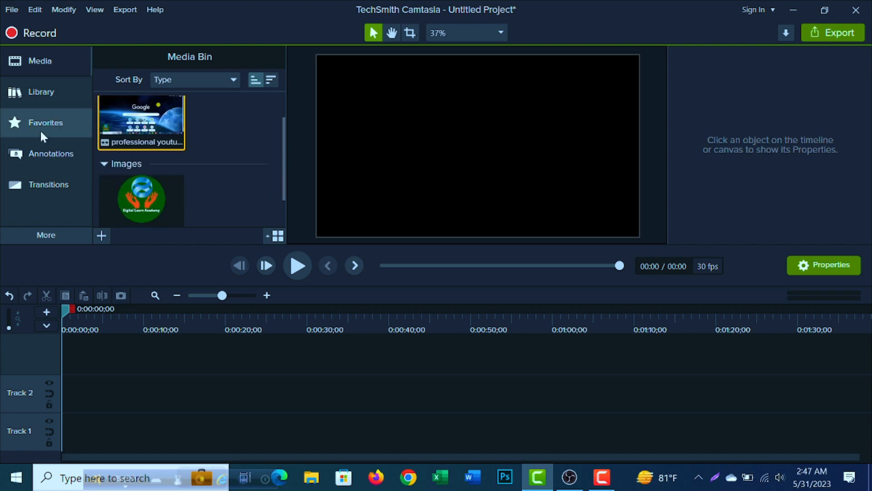
- Browse the Icons folder of the Camtasia 2021 library, including its Buildings and Business icon sets
{"action": "left_click", "coordinate": [39, 102]}
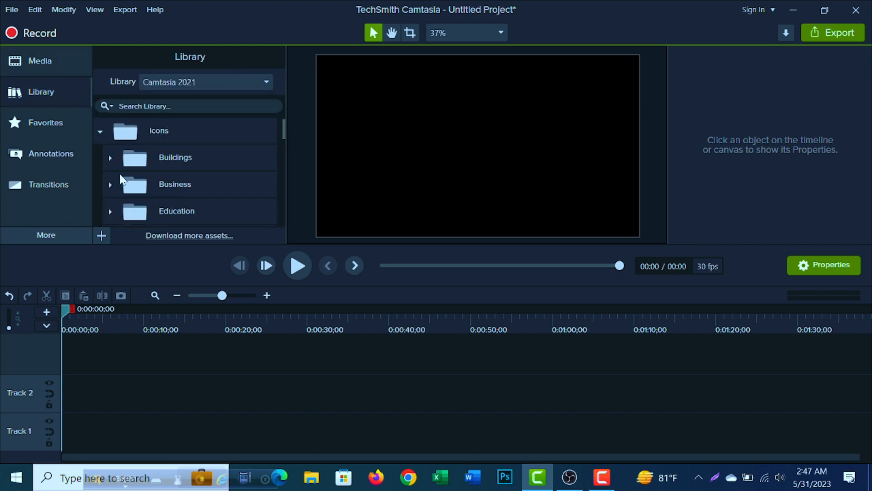
{"action": "scroll", "coordinate": [166, 185], "scroll_direction": "down", "scroll_amount": 10}
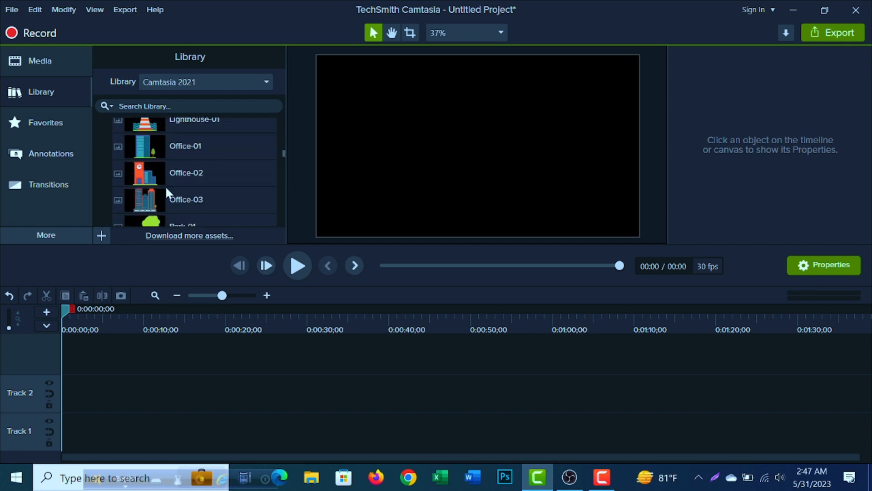
{"action": "scroll", "coordinate": [162, 194], "scroll_direction": "up", "scroll_amount": 5}
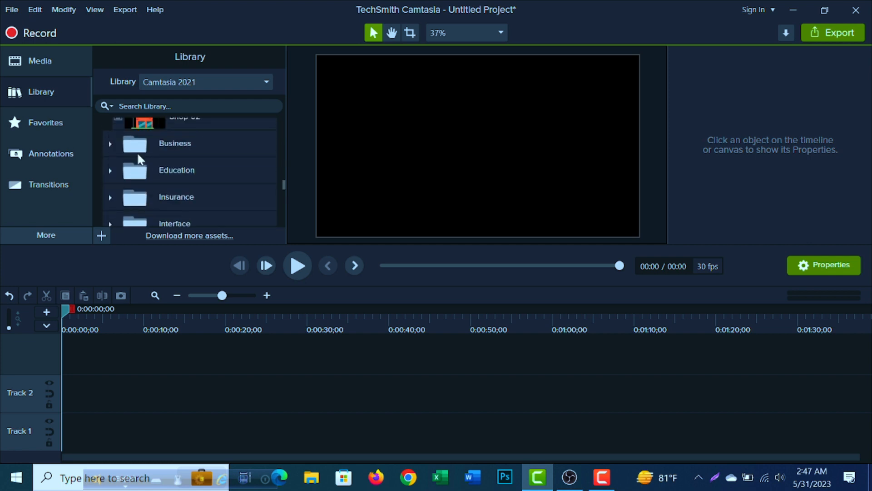
{"action": "left_click", "coordinate": [110, 177]}
{"action": "scroll", "coordinate": [176, 195], "scroll_direction": "down", "scroll_amount": 7}
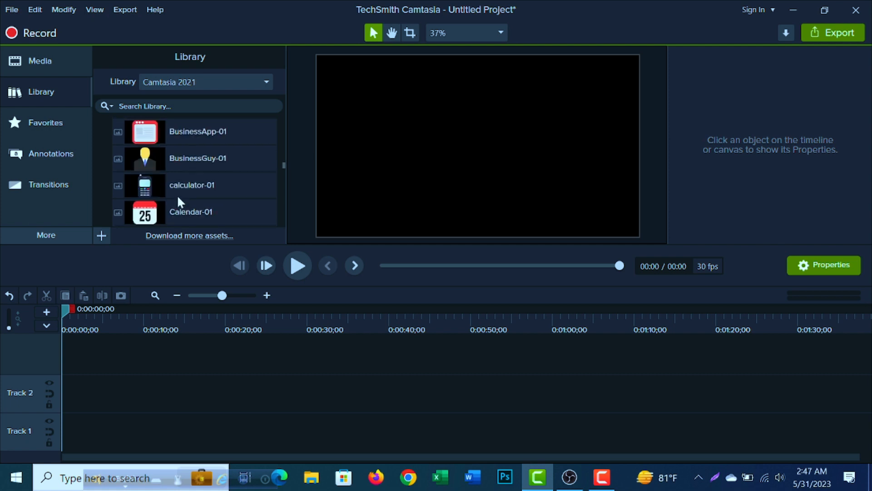
{"action": "scroll", "coordinate": [175, 199], "scroll_direction": "down", "scroll_amount": 5}
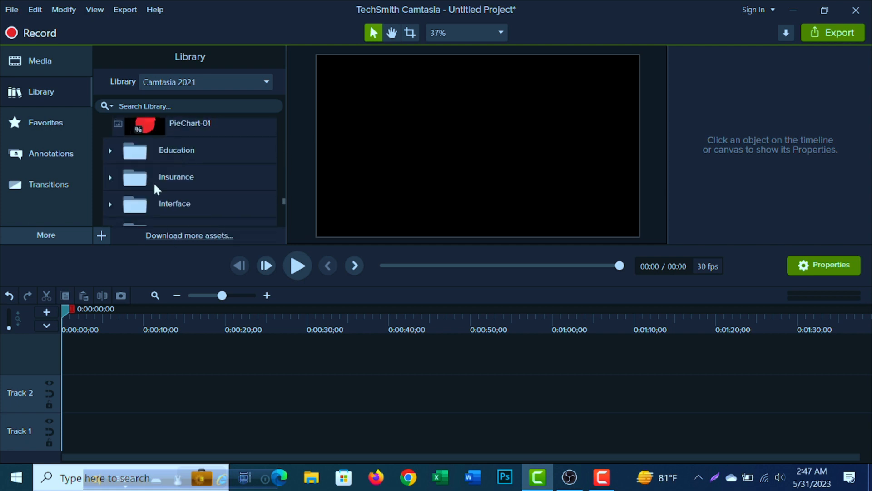
{"action": "scroll", "coordinate": [159, 203], "scroll_direction": "down", "scroll_amount": 6}
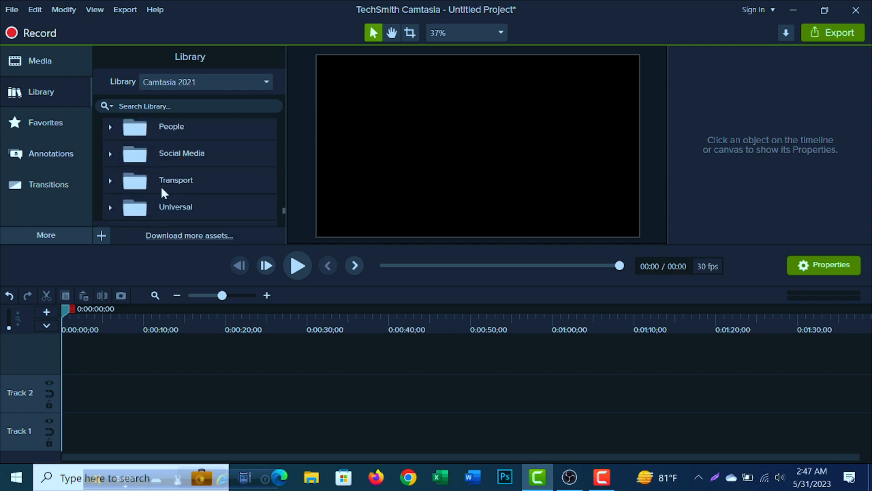
{"action": "scroll", "coordinate": [146, 178], "scroll_direction": "down", "scroll_amount": 4}
{"action": "scroll", "coordinate": [154, 171], "scroll_direction": "up", "scroll_amount": 5}
{"action": "scroll", "coordinate": [156, 172], "scroll_direction": "up", "scroll_amount": 6}
{"action": "scroll", "coordinate": [153, 166], "scroll_direction": "down", "scroll_amount": 2}
{"action": "scroll", "coordinate": [142, 192], "scroll_direction": "down", "scroll_amount": 5}
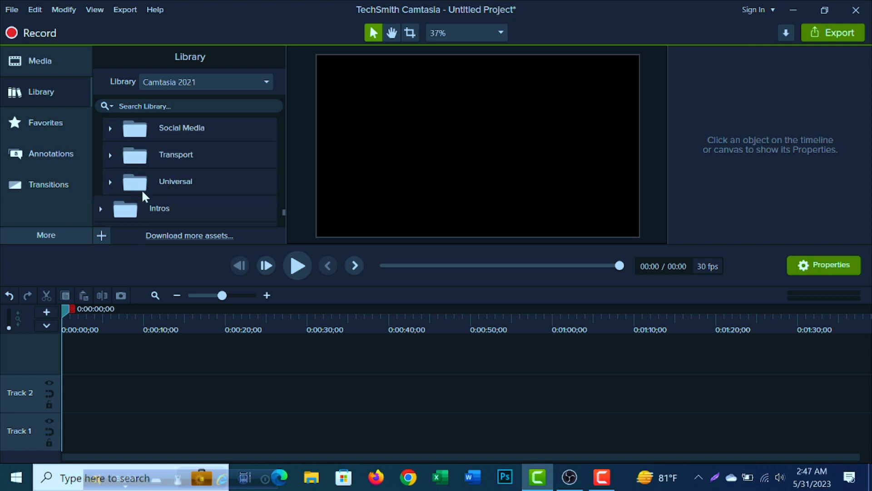
{"action": "scroll", "coordinate": [136, 204], "scroll_direction": "down", "scroll_amount": 1}
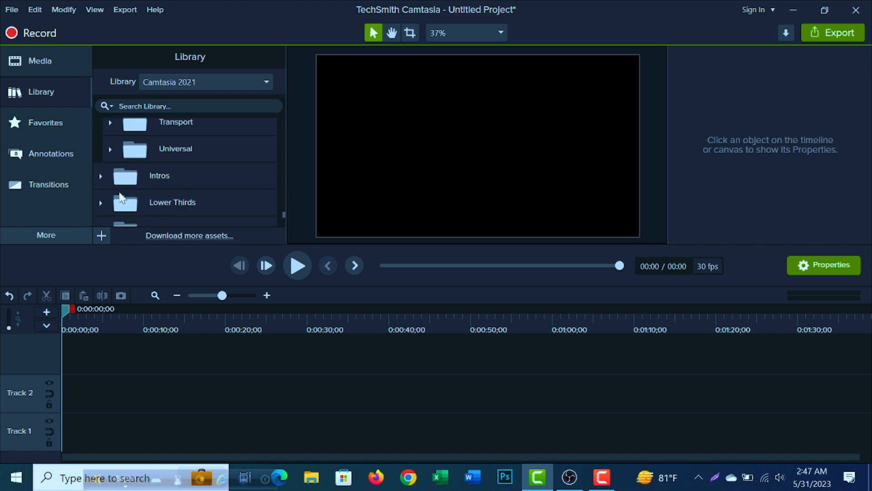
- Look through the title assets in the library's Intros folder and collapse it again
{"action": "left_click", "coordinate": [100, 176]}
{"action": "scroll", "coordinate": [154, 182], "scroll_direction": "down", "scroll_amount": 5}
{"action": "scroll", "coordinate": [154, 178], "scroll_direction": "down", "scroll_amount": 4}
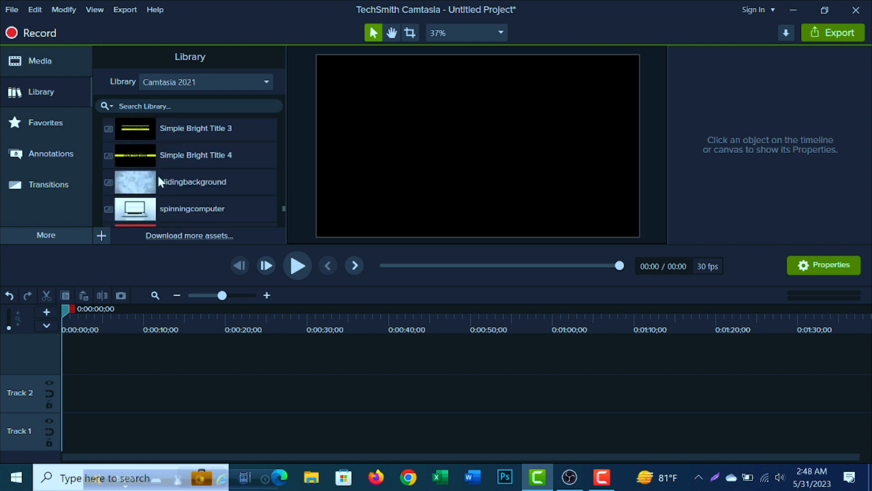
{"action": "scroll", "coordinate": [150, 154], "scroll_direction": "up", "scroll_amount": 5}
{"action": "scroll", "coordinate": [153, 152], "scroll_direction": "up", "scroll_amount": 5}
{"action": "left_click", "coordinate": [101, 176]}
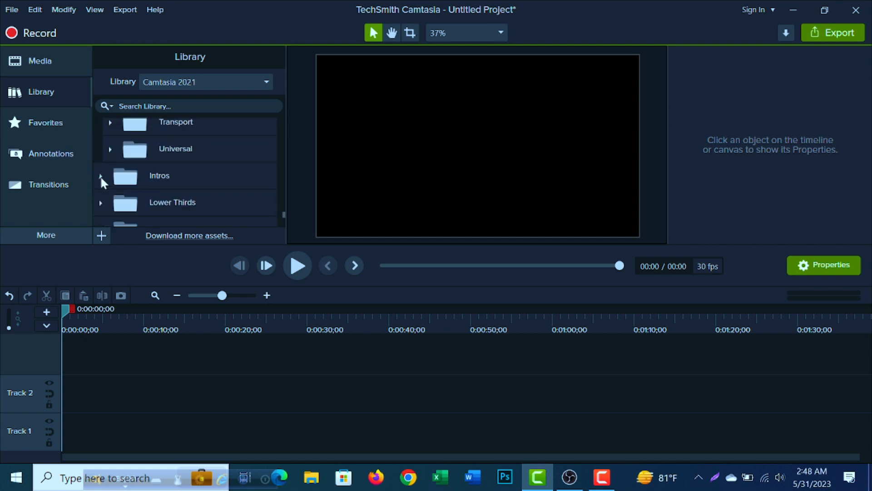
- Expand the library's Lower Thirds folder and look through its title graphics
{"action": "scroll", "coordinate": [159, 178], "scroll_direction": "down", "scroll_amount": 2}
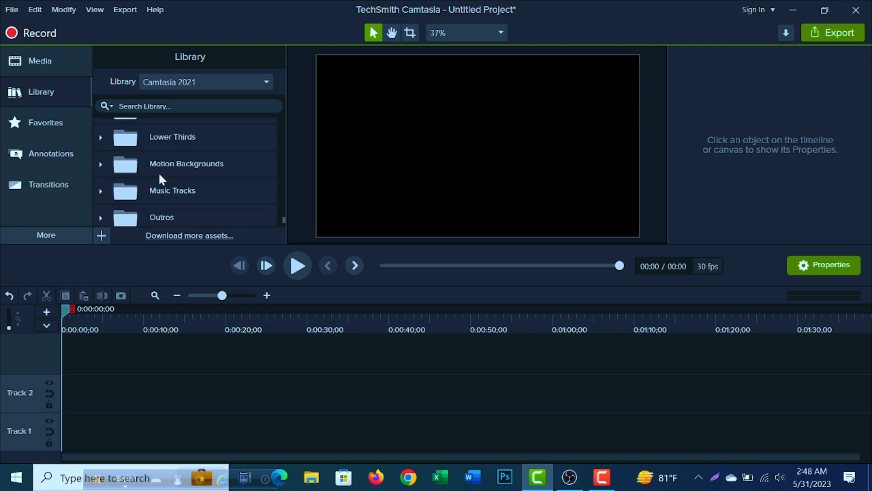
{"action": "left_click", "coordinate": [100, 138]}
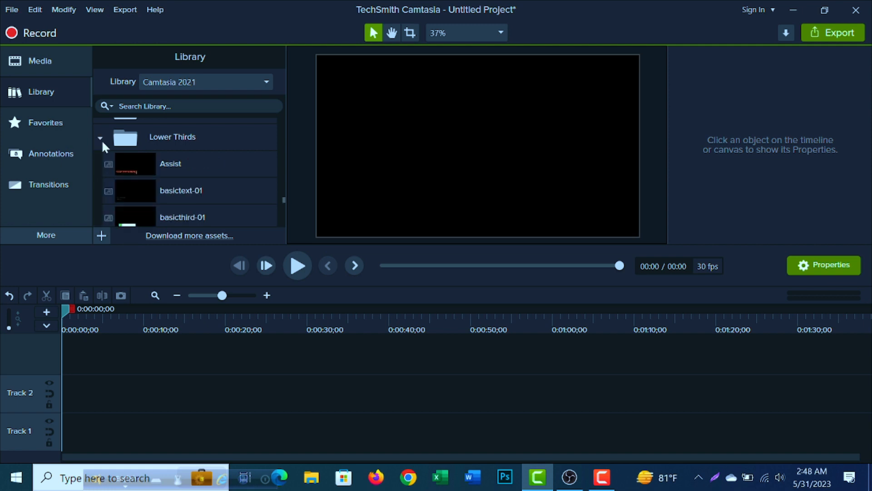
{"action": "scroll", "coordinate": [174, 184], "scroll_direction": "down", "scroll_amount": 3}
{"action": "scroll", "coordinate": [182, 188], "scroll_direction": "down", "scroll_amount": 5}
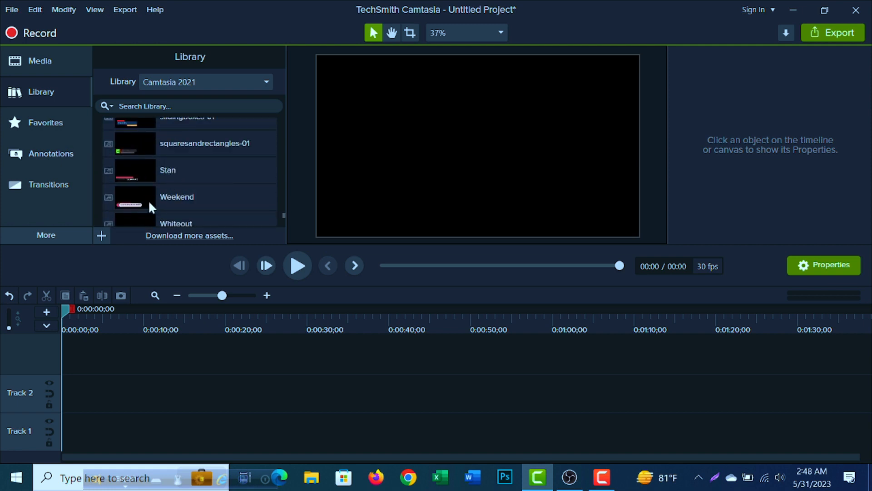
{"action": "scroll", "coordinate": [148, 200], "scroll_direction": "up", "scroll_amount": 2}
{"action": "scroll", "coordinate": [154, 204], "scroll_direction": "down", "scroll_amount": 1}
{"action": "scroll", "coordinate": [153, 201], "scroll_direction": "down", "scroll_amount": 5}
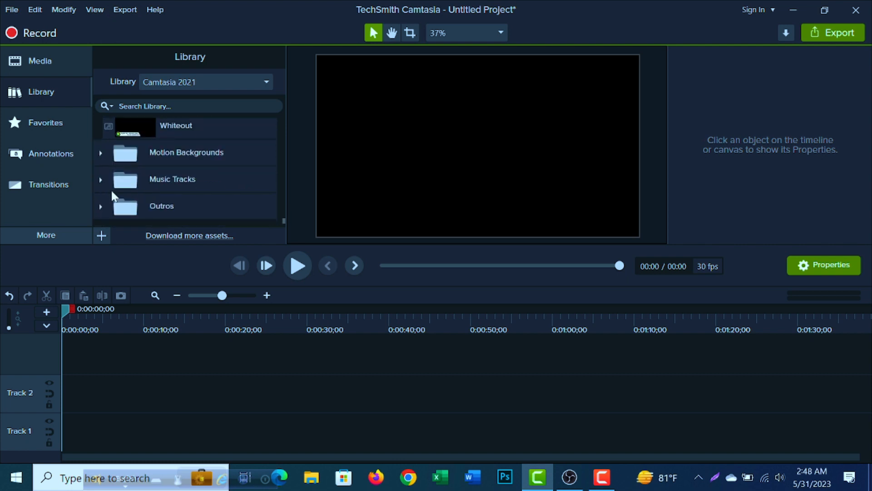
- Preview the asweetfeeling track from the library's Music Tracks folder, skip ahead slightly, and close the preview
{"action": "left_click", "coordinate": [100, 180]}
{"action": "scroll", "coordinate": [147, 164], "scroll_direction": "down", "scroll_amount": 3}
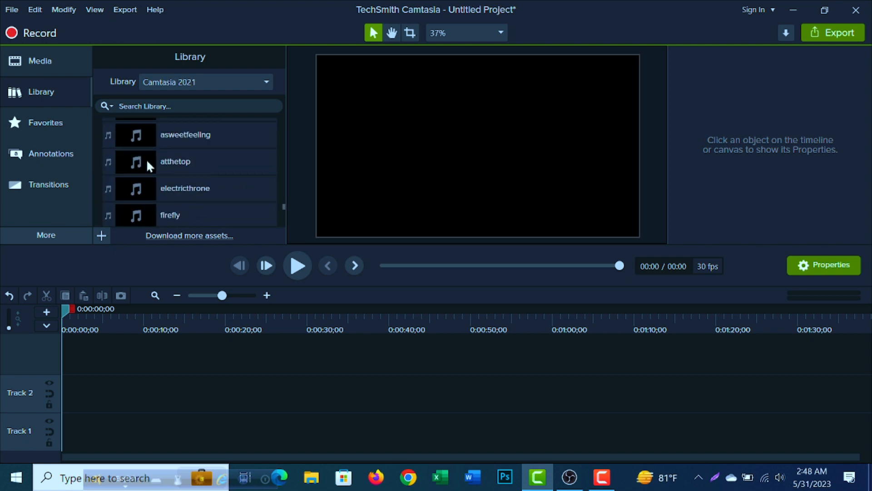
{"action": "double_click", "coordinate": [112, 138]}
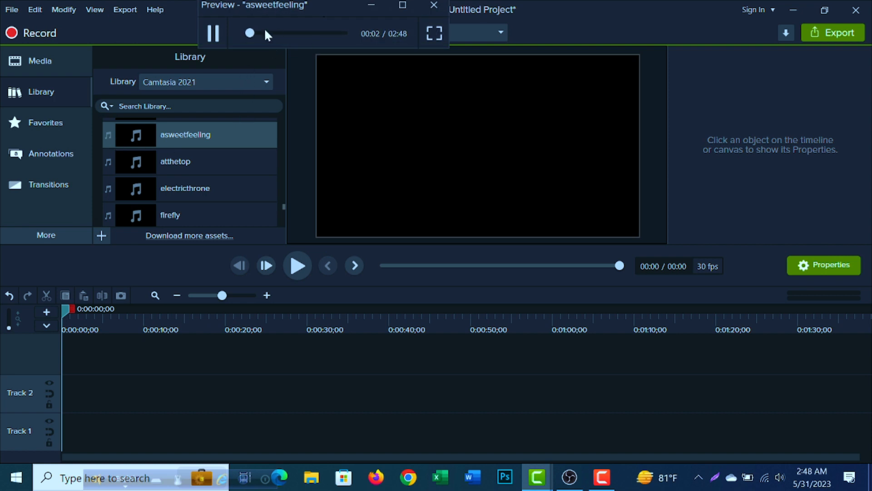
{"action": "left_click_drag", "start_coordinate": [266, 33], "coordinate": [279, 33]}
{"action": "left_click", "coordinate": [434, 5]}
{"action": "scroll", "coordinate": [146, 200], "scroll_direction": "down", "scroll_amount": 8}
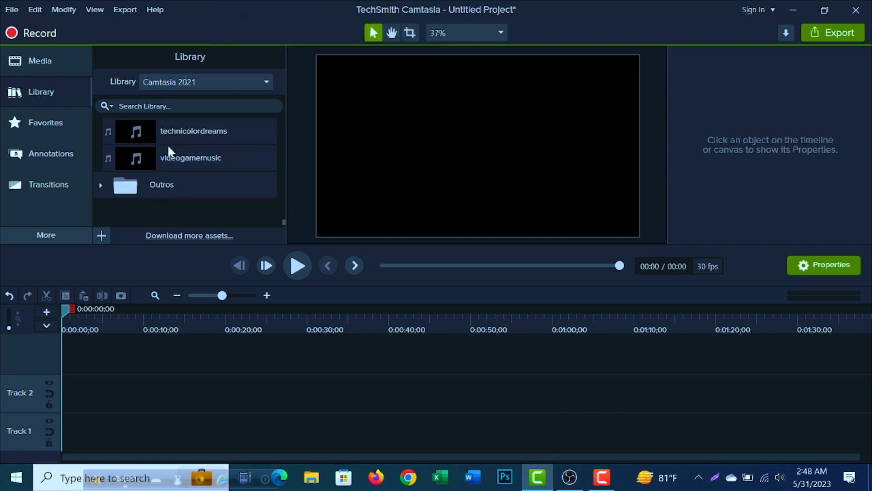
- Expand the library's Outros folder and select Simple Bright Outro 3
{"action": "left_click", "coordinate": [100, 186]}
{"action": "scroll", "coordinate": [156, 194], "scroll_direction": "down", "scroll_amount": 2}
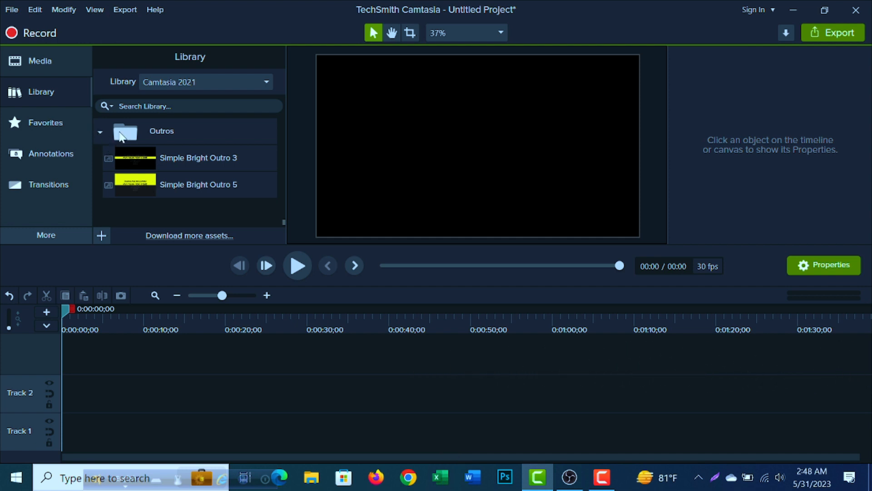
{"action": "left_click", "coordinate": [122, 162]}
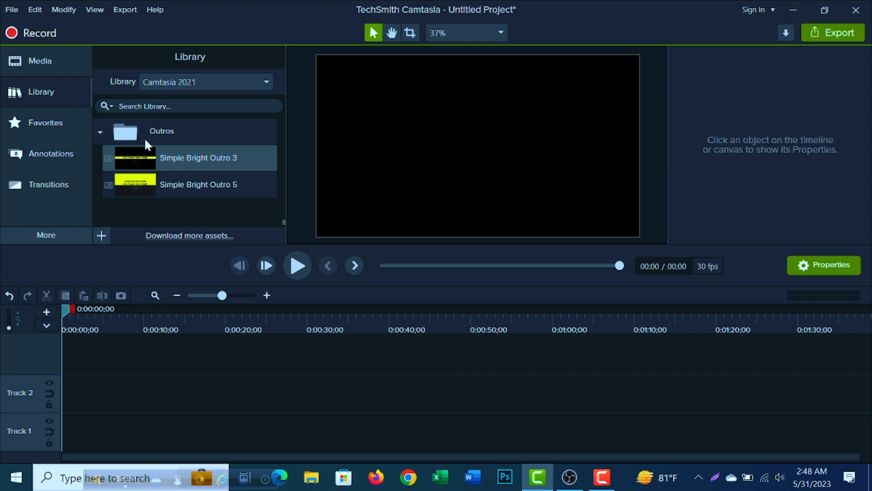
- Add three Basic callouts to the canvas: a red speech bubble, a green thought bubble and a white text rectangle
{"action": "left_click", "coordinate": [57, 126]}
{"action": "left_click", "coordinate": [43, 154]}
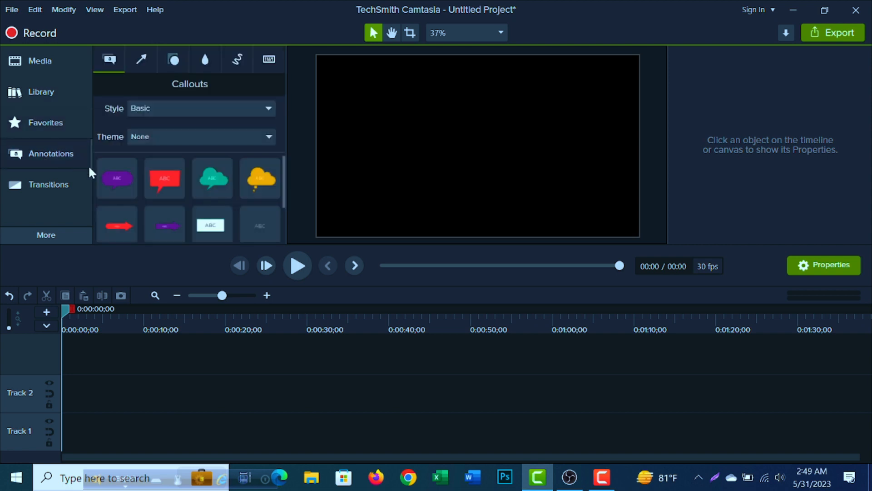
{"action": "scroll", "coordinate": [211, 173], "scroll_direction": "down", "scroll_amount": 2}
{"action": "scroll", "coordinate": [177, 173], "scroll_direction": "up", "scroll_amount": 2}
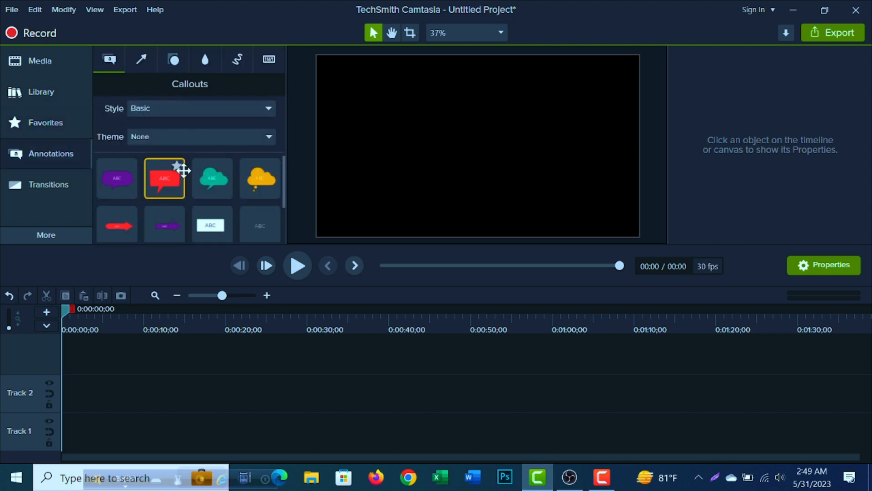
{"action": "left_click_drag", "start_coordinate": [166, 186], "coordinate": [465, 152]}
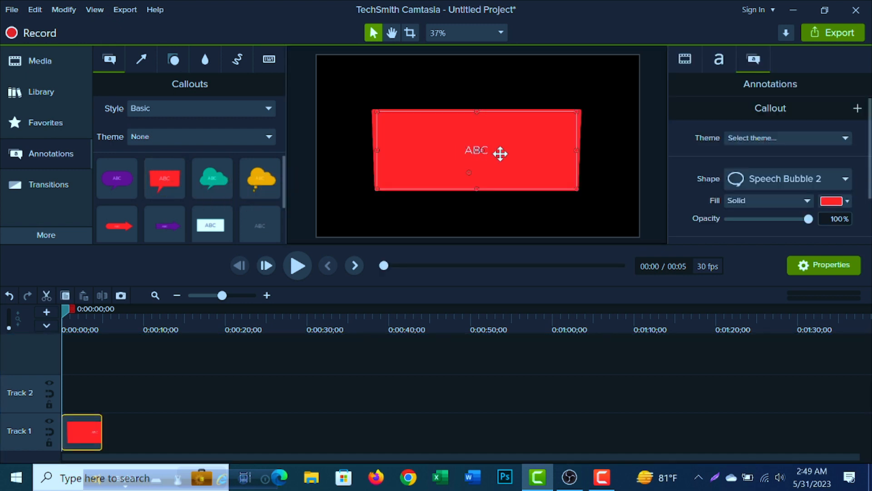
{"action": "left_click_drag", "start_coordinate": [212, 181], "coordinate": [509, 169]}
{"action": "scroll", "coordinate": [190, 203], "scroll_direction": "down", "scroll_amount": 2}
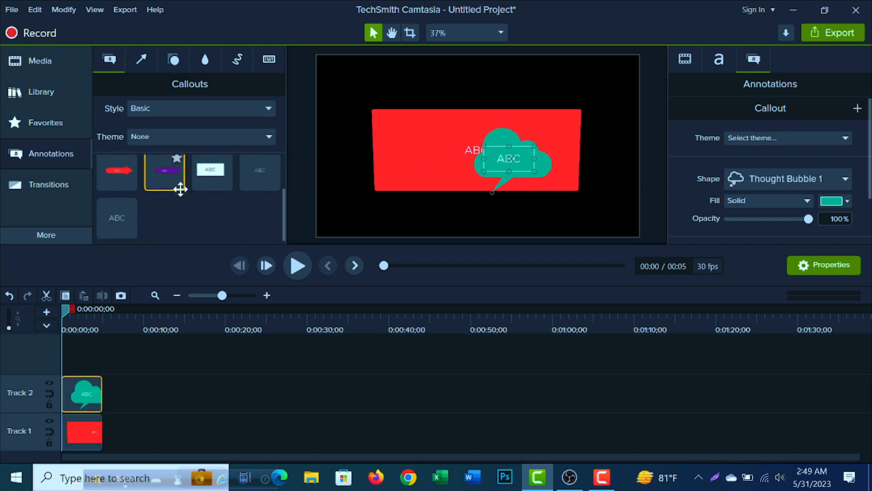
{"action": "left_click_drag", "start_coordinate": [210, 179], "coordinate": [415, 146]}
{"action": "scroll", "coordinate": [160, 169], "scroll_direction": "up", "scroll_amount": 2}
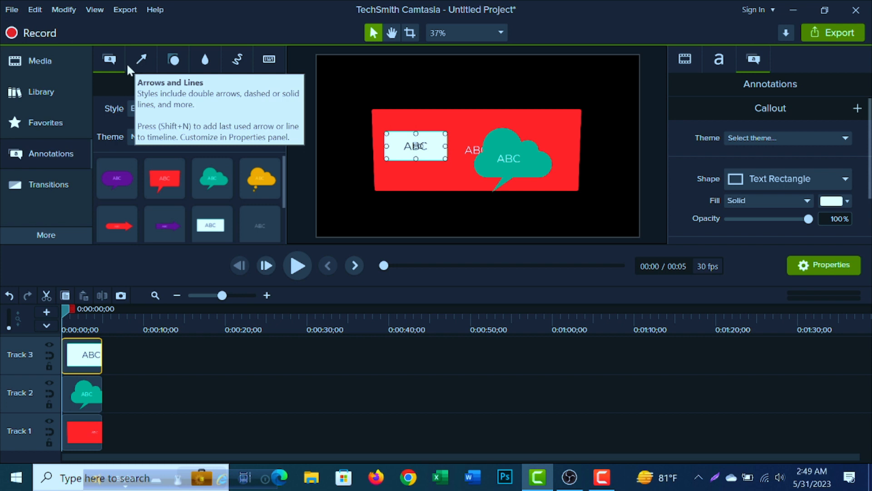
- Add a green arrow beside the white callout and a green arrow with a round start over the thought bubble
{"action": "left_click", "coordinate": [142, 58]}
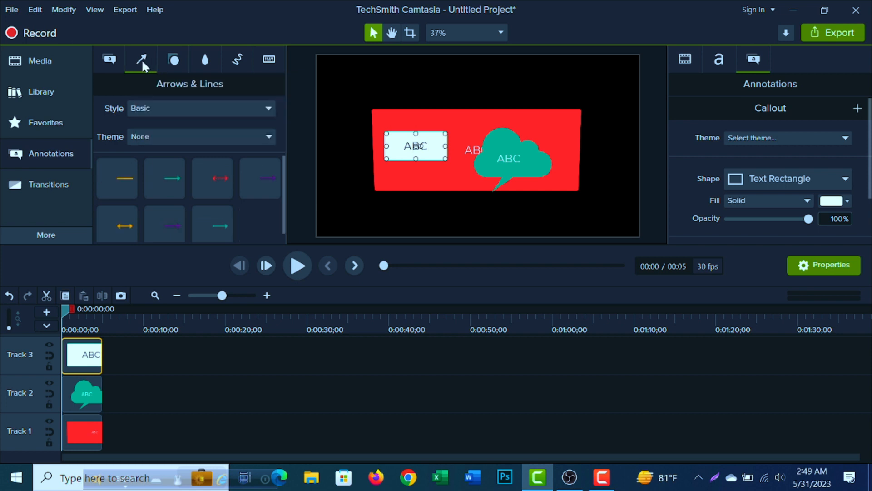
{"action": "left_click_drag", "start_coordinate": [172, 189], "coordinate": [449, 148]}
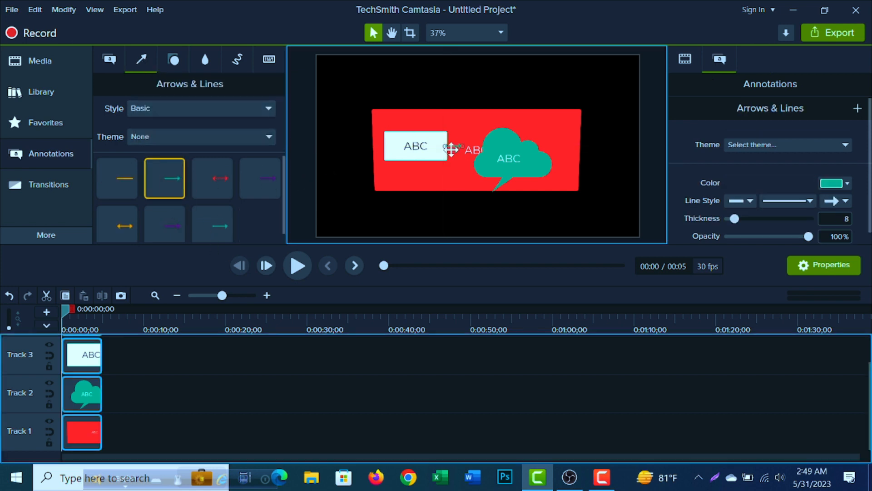
{"action": "left_click_drag", "start_coordinate": [230, 220], "coordinate": [276, 112]}
- Add a red star above the callouts, plus a black rectangle, a white rectangle, a white-outlined rectangle and a green octagon
{"action": "left_click", "coordinate": [173, 59]}
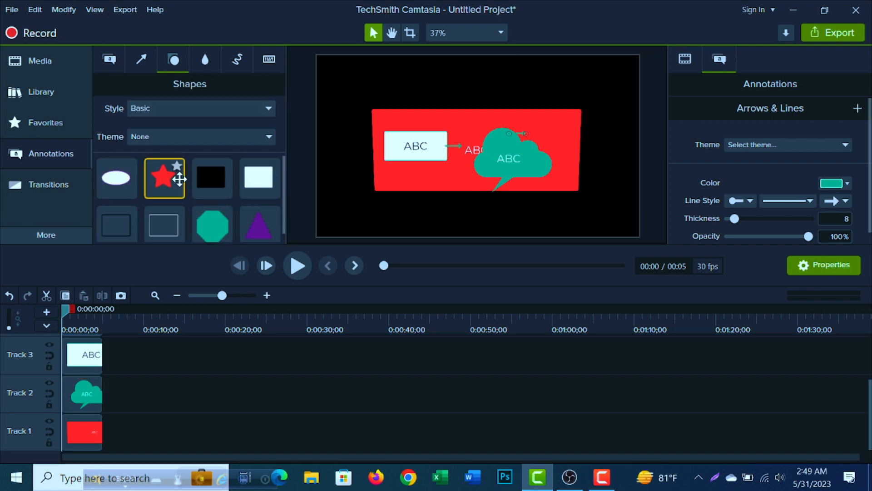
{"action": "left_click_drag", "start_coordinate": [163, 177], "coordinate": [491, 95]}
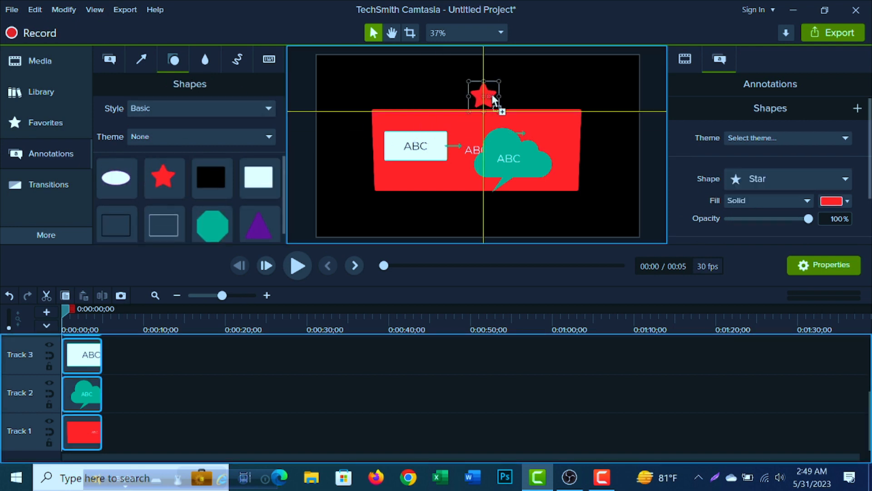
{"action": "left_click_drag", "start_coordinate": [208, 182], "coordinate": [463, 145]}
{"action": "left_click_drag", "start_coordinate": [259, 169], "coordinate": [436, 176]}
{"action": "left_click_drag", "start_coordinate": [164, 218], "coordinate": [388, 212]}
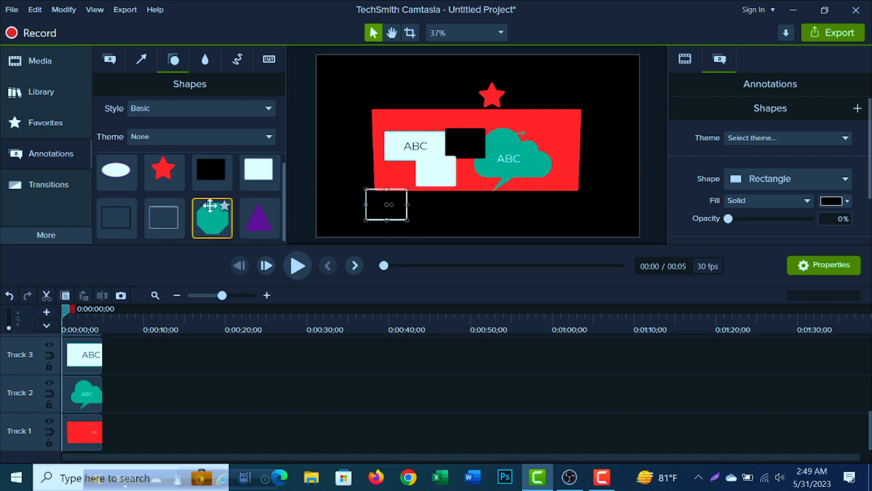
{"action": "left_click_drag", "start_coordinate": [223, 209], "coordinate": [476, 139]}
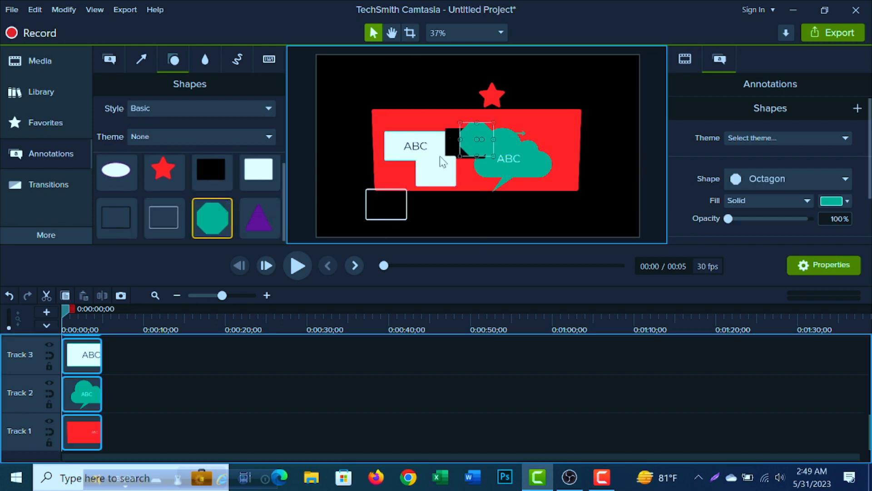
- Place a spotlight over the middle of the canvas shapes and a pixelate effect over the white text callout
{"action": "left_click", "coordinate": [205, 60]}
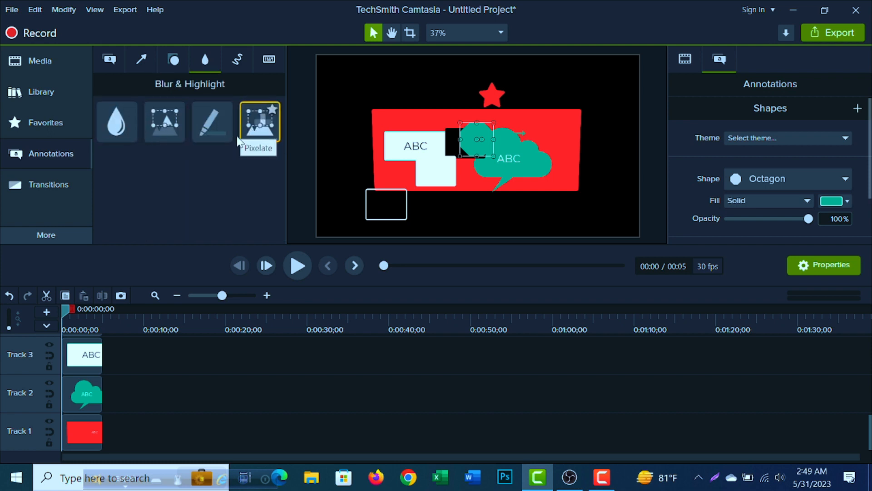
{"action": "left_click_drag", "start_coordinate": [167, 127], "coordinate": [453, 159]}
{"action": "left_click_drag", "start_coordinate": [259, 122], "coordinate": [429, 150]}
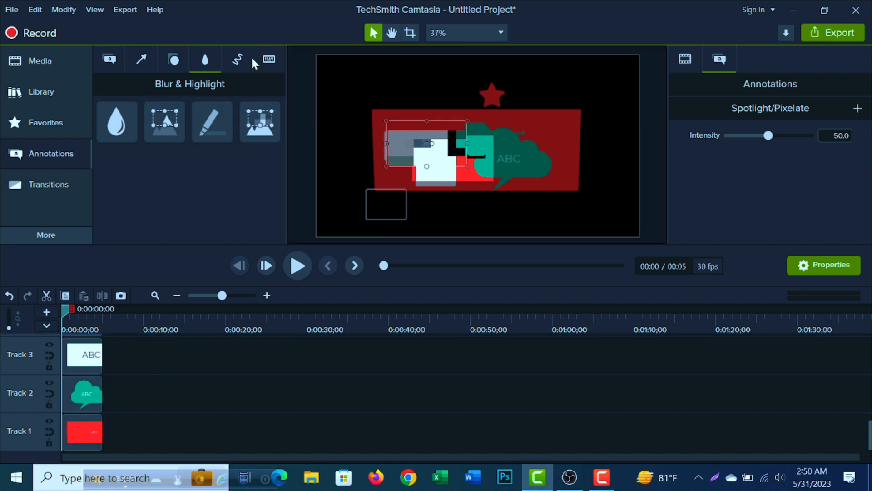
- Add a red Sketch Motion rectangle near the outlined rectangle and a Sketch Motion X above the white callout
{"action": "left_click", "coordinate": [237, 60]}
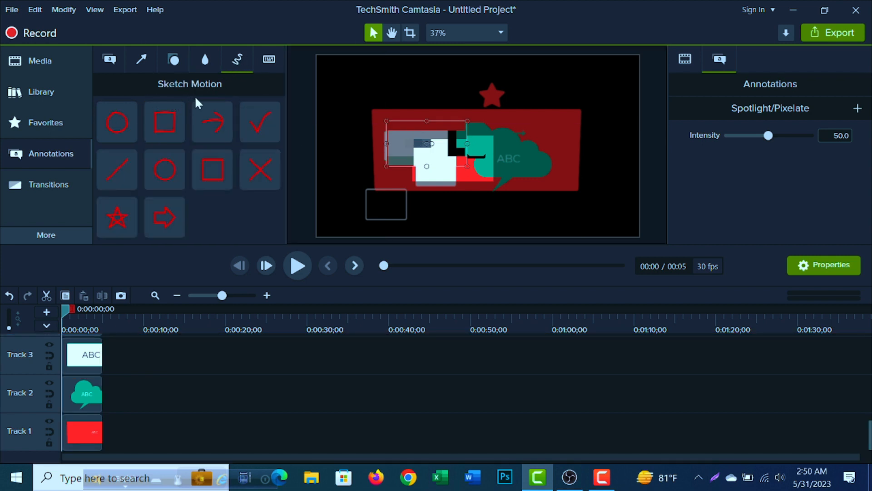
{"action": "mouse_move", "coordinate": [174, 131]}
{"action": "left_mouse_down"}
{"action": "mouse_move", "coordinate": [363, 171]}
{"action": "mouse_move", "coordinate": [427, 144]}
{"action": "mouse_move", "coordinate": [561, 174]}
{"action": "mouse_move", "coordinate": [562, 191]}
{"action": "mouse_move", "coordinate": [432, 195]}
{"action": "mouse_move", "coordinate": [395, 187]}
{"action": "left_mouse_up"}
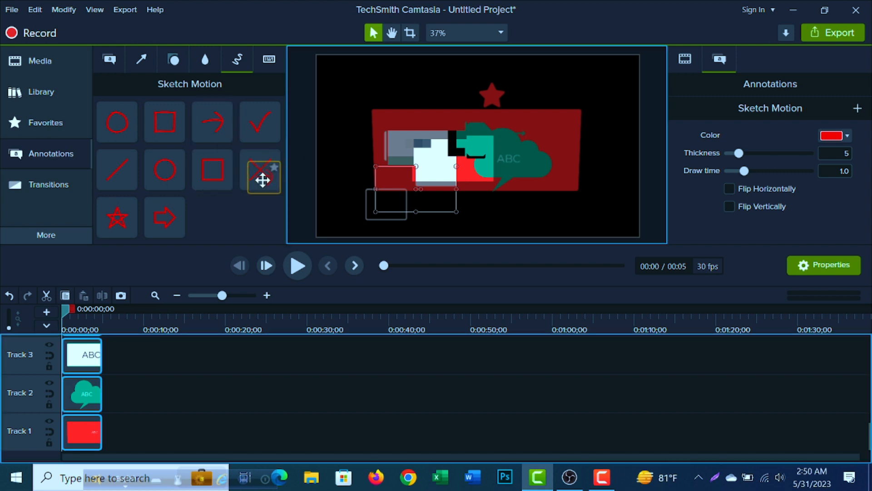
{"action": "left_click_drag", "start_coordinate": [234, 177], "coordinate": [443, 127]}
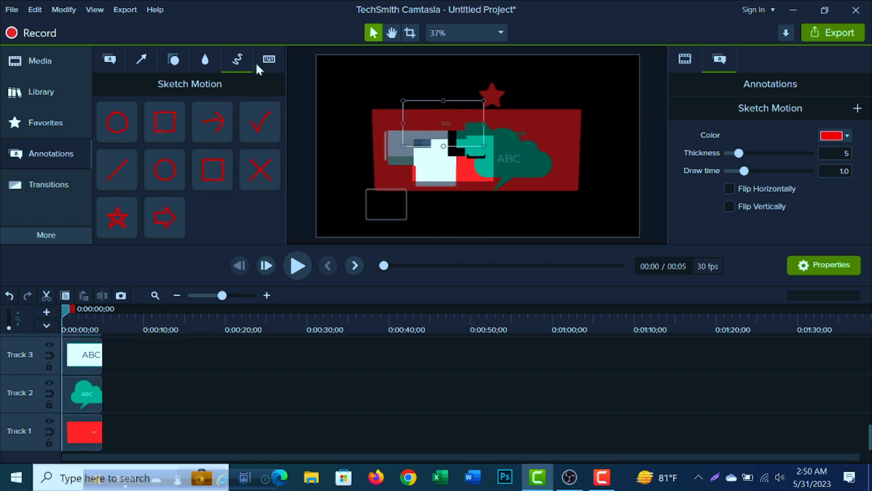
- Look over the keystroke callouts and browse the transitions of all types, from Action Wipe through Circle stretch
{"action": "left_click", "coordinate": [268, 61]}
{"action": "left_click_drag", "start_coordinate": [160, 121], "coordinate": [220, 168]}
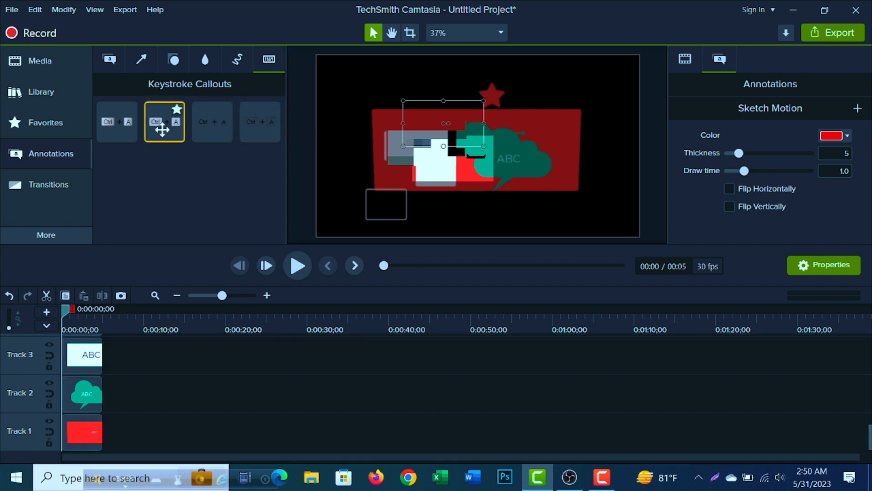
{"action": "left_click", "coordinate": [45, 185]}
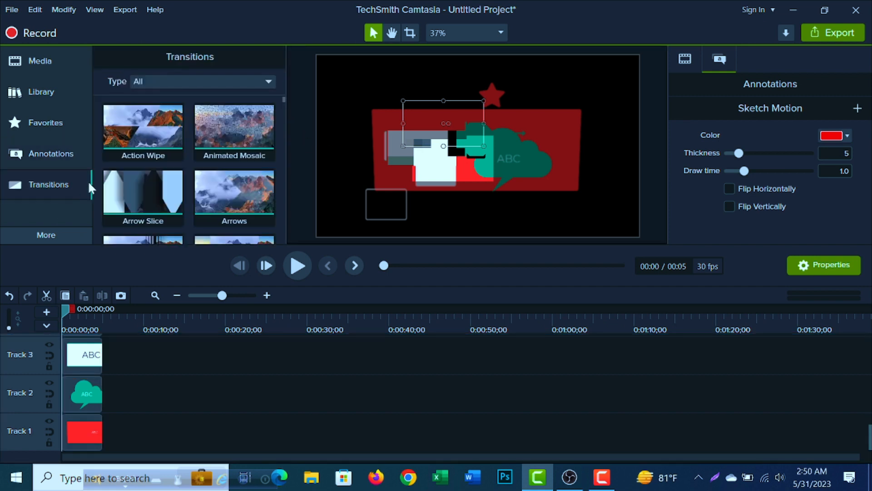
{"action": "left_click", "coordinate": [146, 152]}
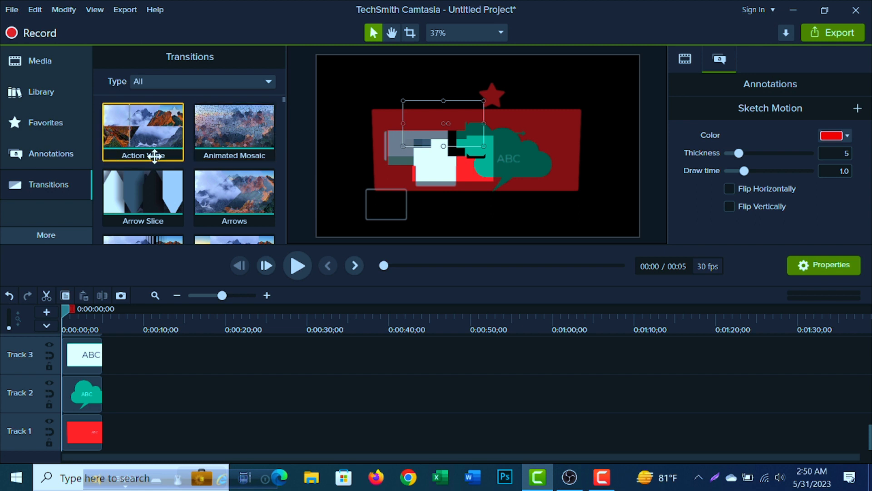
{"action": "scroll", "coordinate": [156, 148], "scroll_direction": "down", "scroll_amount": 1}
{"action": "left_click", "coordinate": [181, 159]}
{"action": "scroll", "coordinate": [181, 159], "scroll_direction": "down", "scroll_amount": 1}
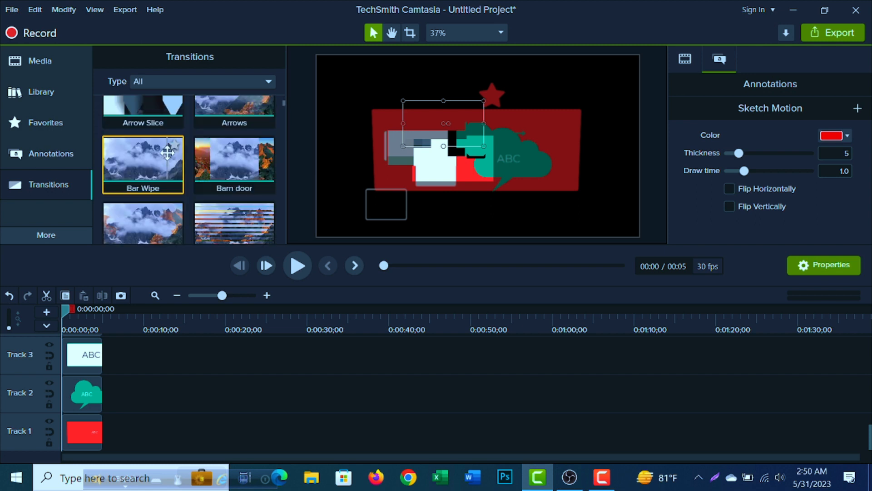
{"action": "scroll", "coordinate": [214, 166], "scroll_direction": "down", "scroll_amount": 1}
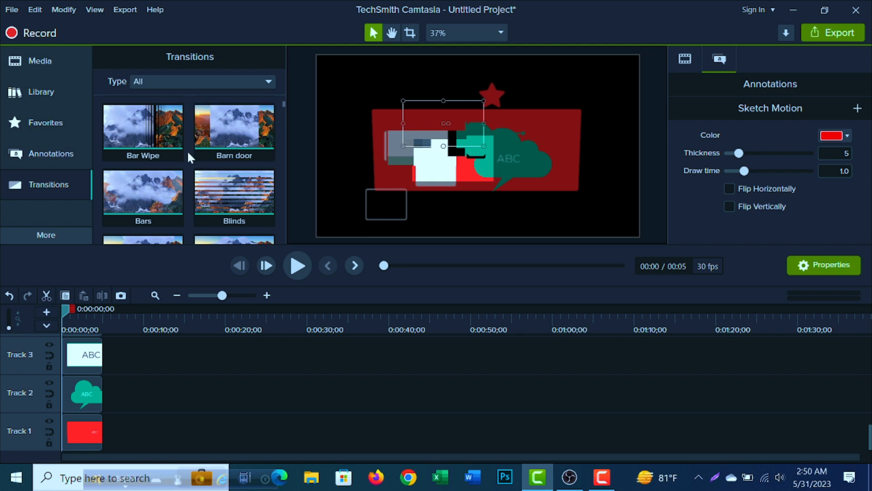
{"action": "scroll", "coordinate": [218, 150], "scroll_direction": "down", "scroll_amount": 1}
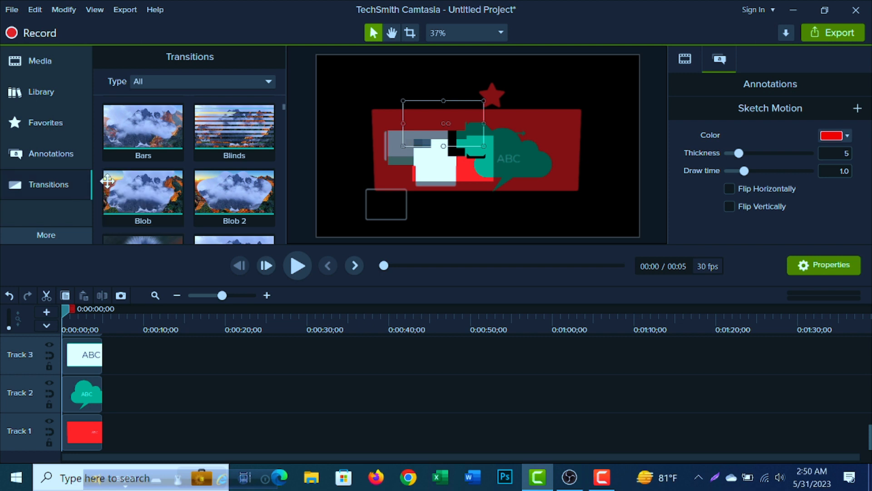
{"action": "scroll", "coordinate": [176, 182], "scroll_direction": "down", "scroll_amount": 1}
{"action": "scroll", "coordinate": [167, 207], "scroll_direction": "down", "scroll_amount": 1}
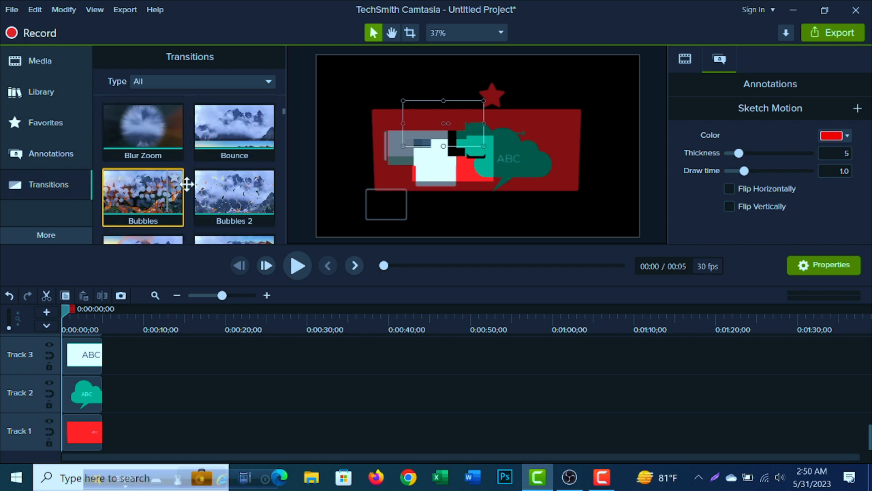
{"action": "scroll", "coordinate": [184, 187], "scroll_direction": "down", "scroll_amount": 1}
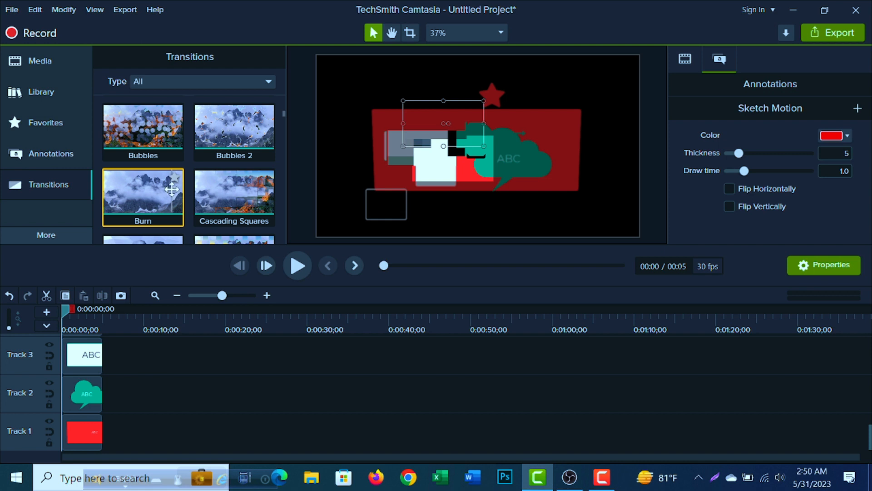
{"action": "scroll", "coordinate": [180, 189], "scroll_direction": "down", "scroll_amount": 1}
{"action": "scroll", "coordinate": [168, 180], "scroll_direction": "down", "scroll_amount": 1}
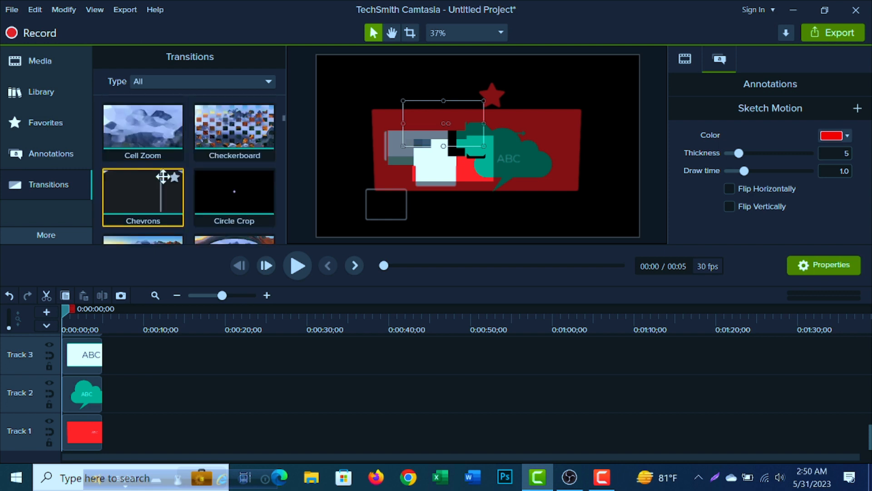
{"action": "scroll", "coordinate": [175, 186], "scroll_direction": "down", "scroll_amount": 1}
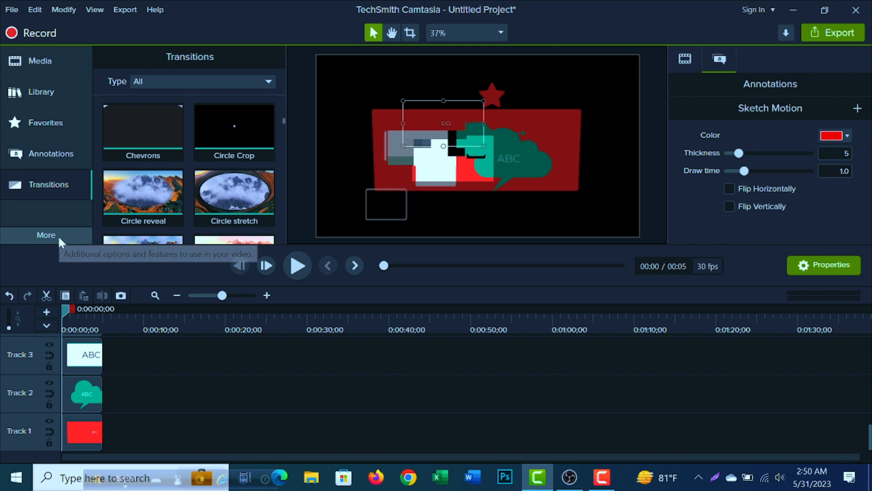
- Browse the behaviors for animating text and objects, from Drifting through Sliding
{"action": "left_click", "coordinate": [60, 240]}
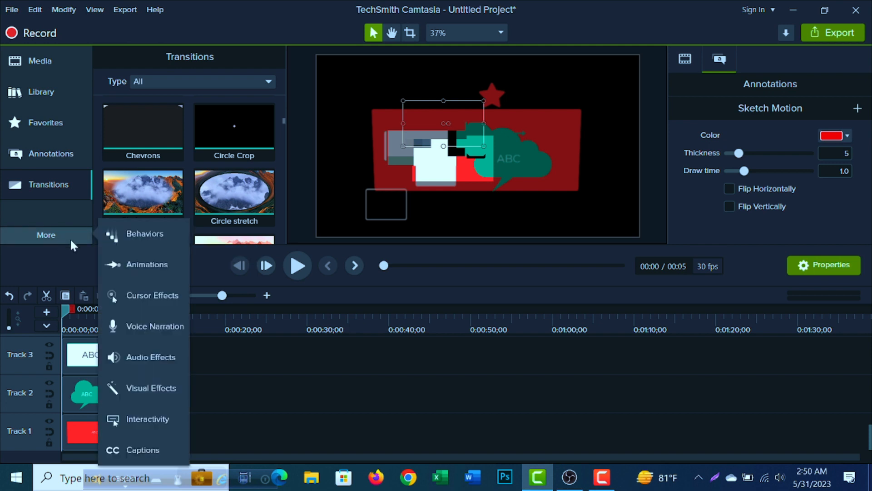
{"action": "left_click", "coordinate": [141, 234]}
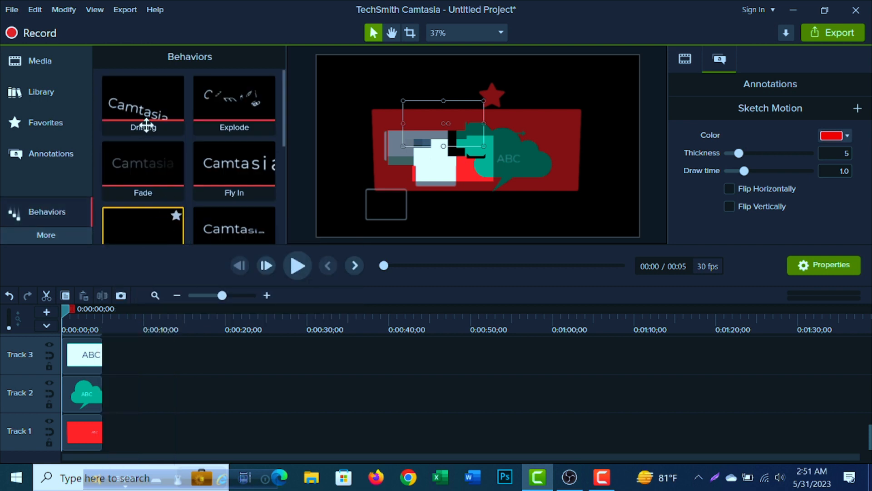
{"action": "left_click_drag", "start_coordinate": [150, 114], "coordinate": [175, 126]}
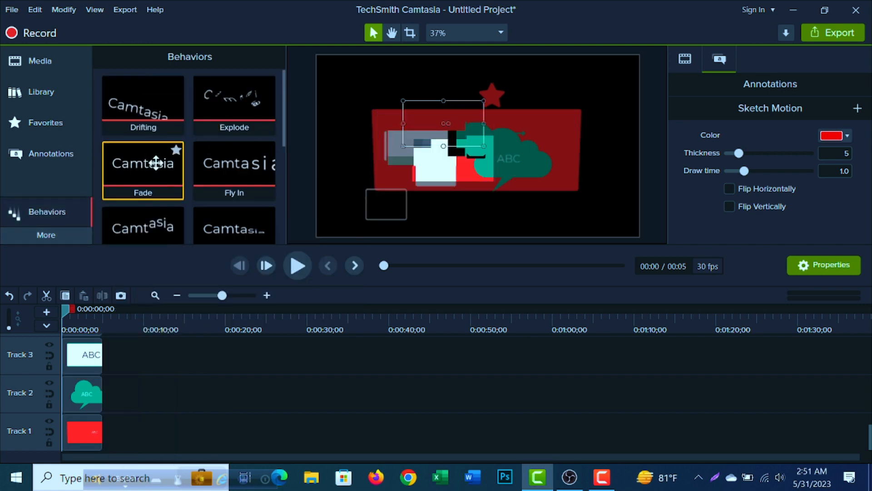
{"action": "scroll", "coordinate": [159, 164], "scroll_direction": "down", "scroll_amount": 1}
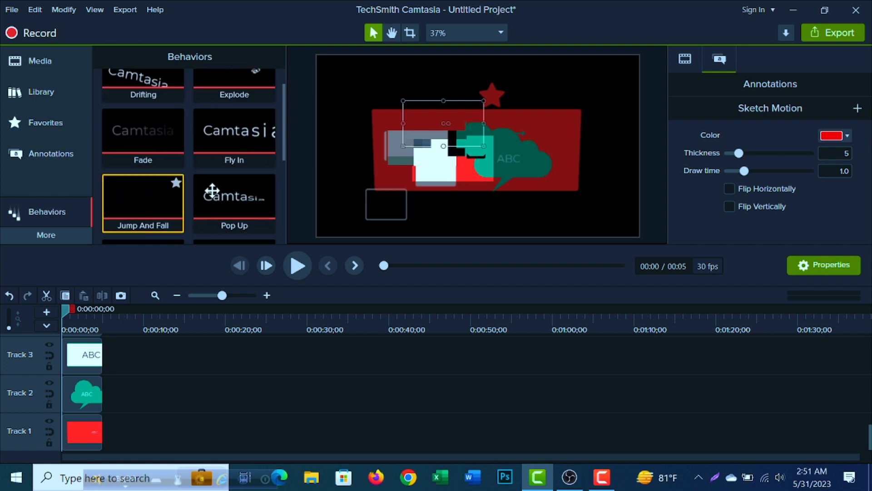
{"action": "scroll", "coordinate": [211, 190], "scroll_direction": "down", "scroll_amount": 6}
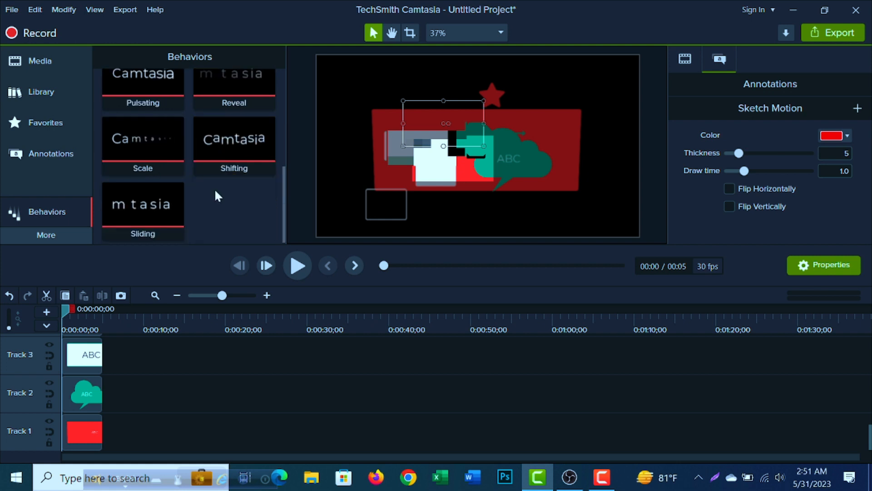
- Examine the cursor effects, such as Cursor Smoothing, Highlight and Magnify, together with the Left Click and Right Click effect sets
{"action": "left_click", "coordinate": [55, 236]}
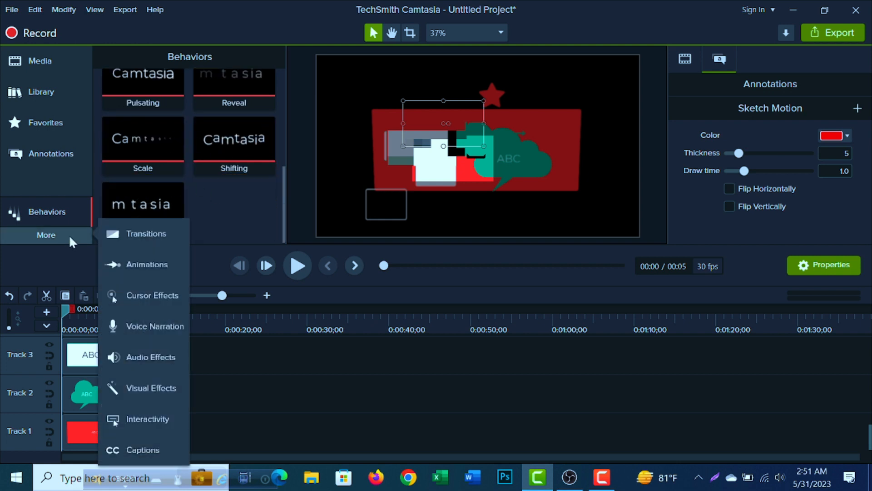
{"action": "left_click", "coordinate": [148, 296]}
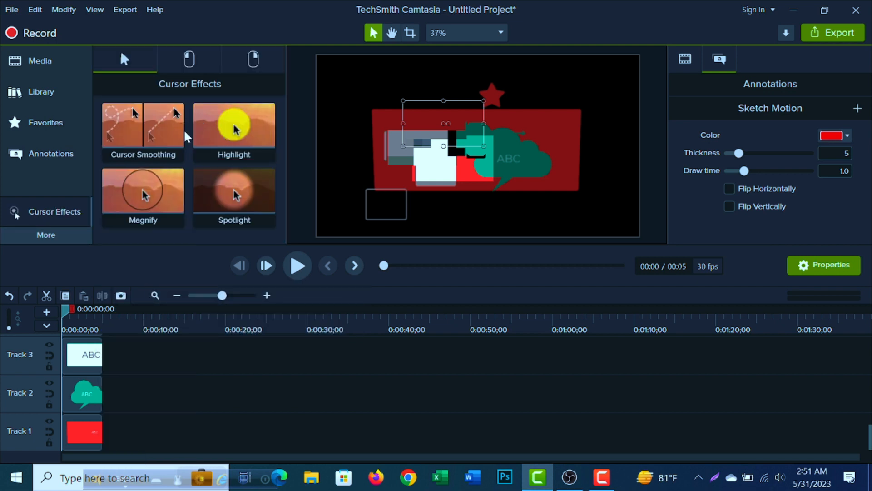
{"action": "left_click_drag", "start_coordinate": [171, 131], "coordinate": [502, 146]}
{"action": "left_click_drag", "start_coordinate": [219, 142], "coordinate": [149, 181]}
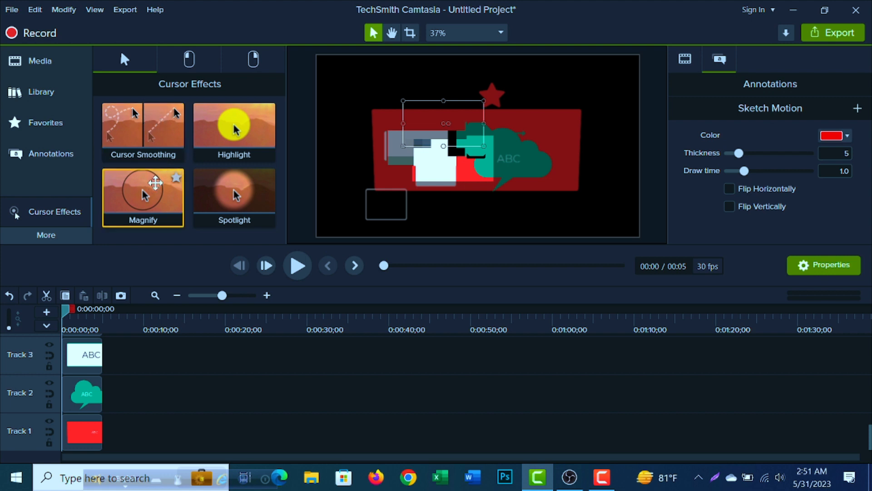
{"action": "left_click_drag", "start_coordinate": [234, 157], "coordinate": [439, 139]}
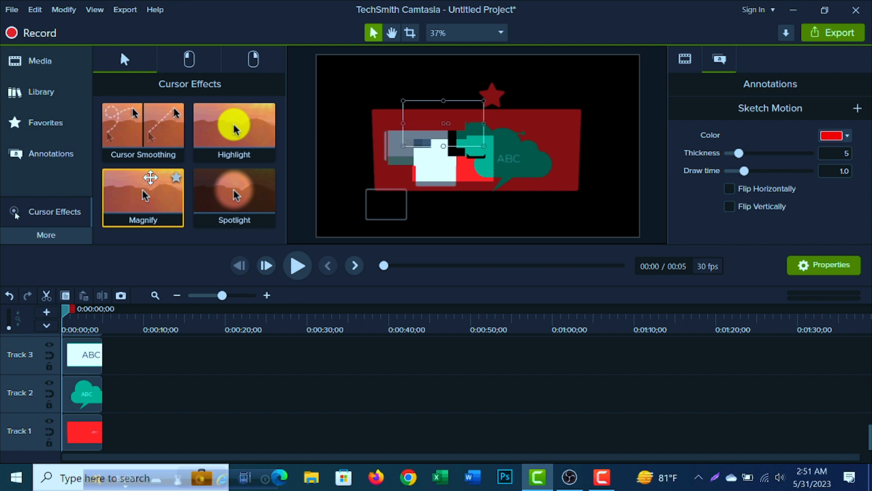
{"action": "left_click_drag", "start_coordinate": [238, 133], "coordinate": [258, 165]}
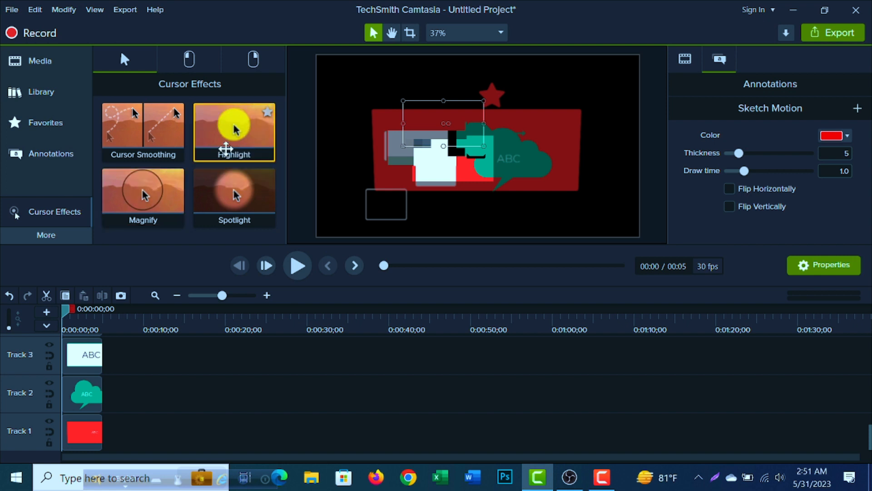
{"action": "left_click", "coordinate": [189, 60]}
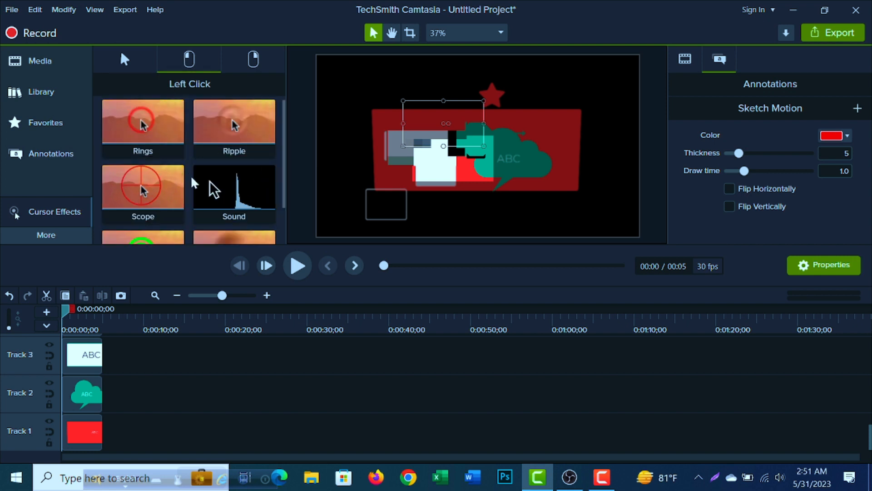
{"action": "left_click", "coordinate": [246, 62]}
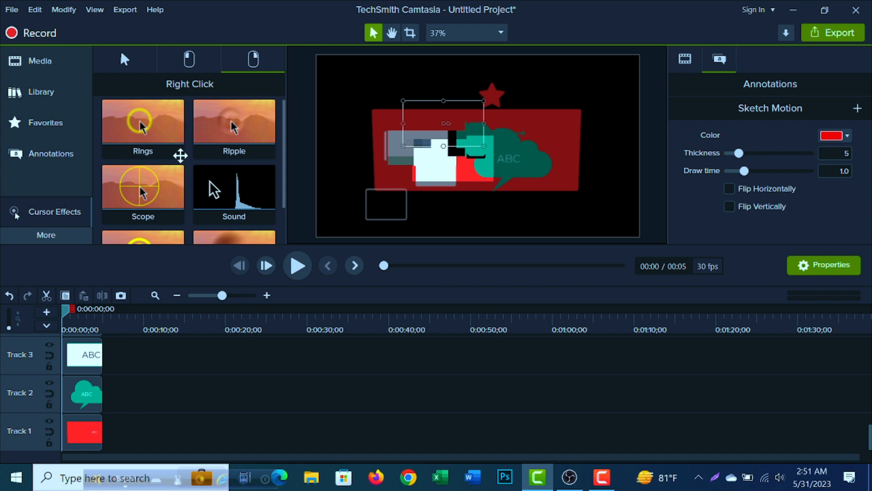
{"action": "left_click", "coordinate": [124, 59]}
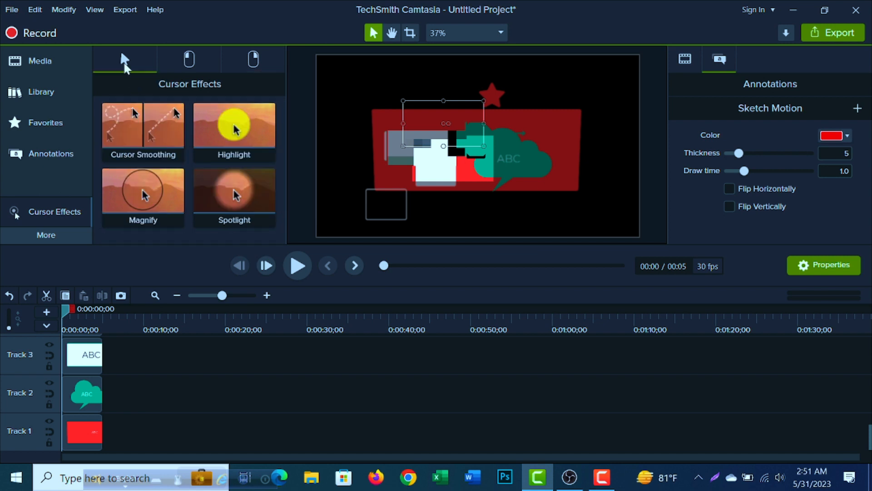
{"action": "left_click_drag", "start_coordinate": [156, 132], "coordinate": [130, 413]}
- View the Voice Narration recording options and browse the audio effects from Audio Compression through Noise Removal
{"action": "left_click", "coordinate": [59, 242]}
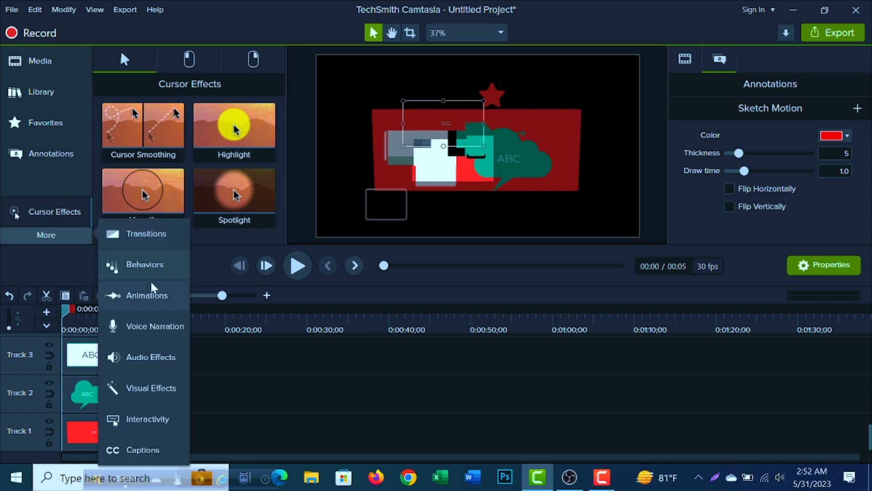
{"action": "left_click", "coordinate": [143, 326]}
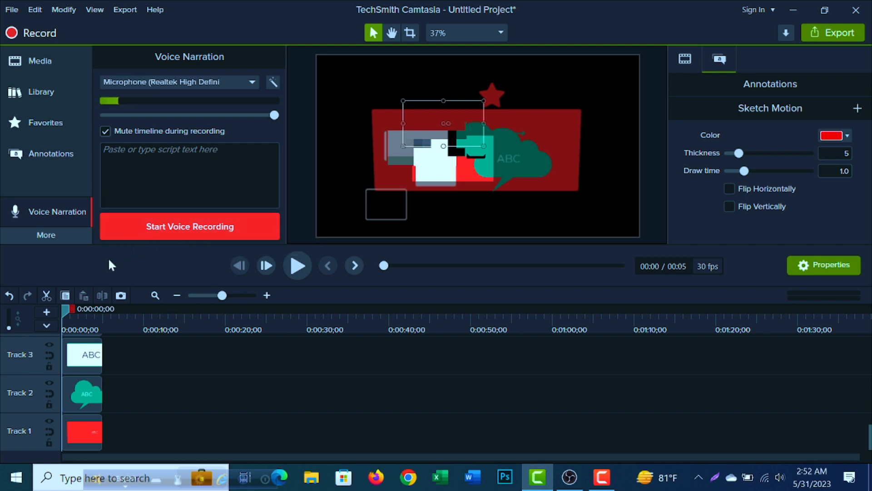
{"action": "left_click", "coordinate": [61, 236]}
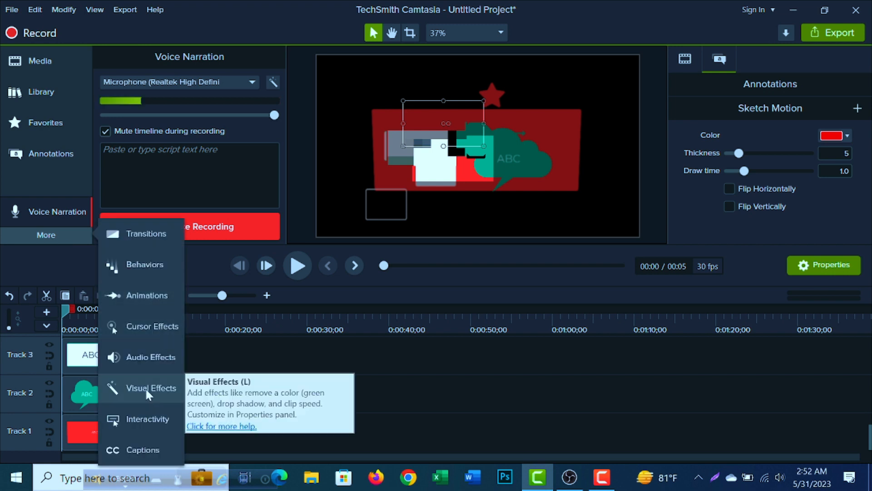
{"action": "left_click", "coordinate": [147, 356]}
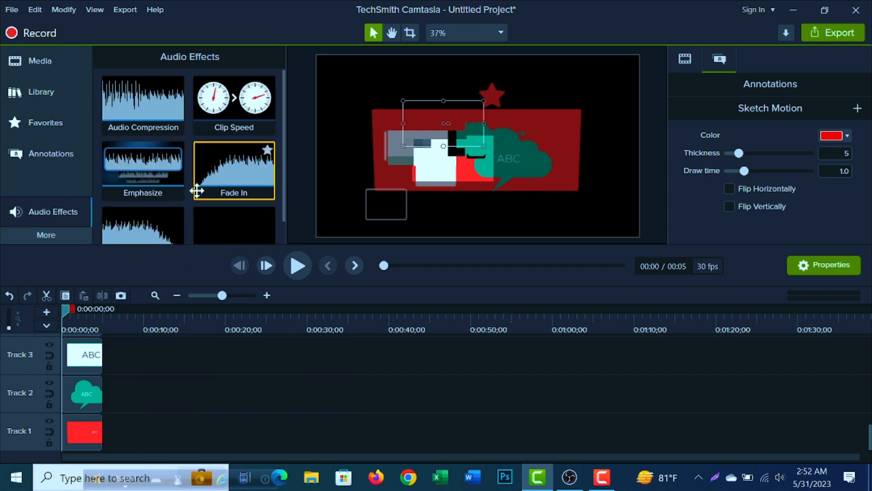
{"action": "scroll", "coordinate": [203, 168], "scroll_direction": "down", "scroll_amount": 1}
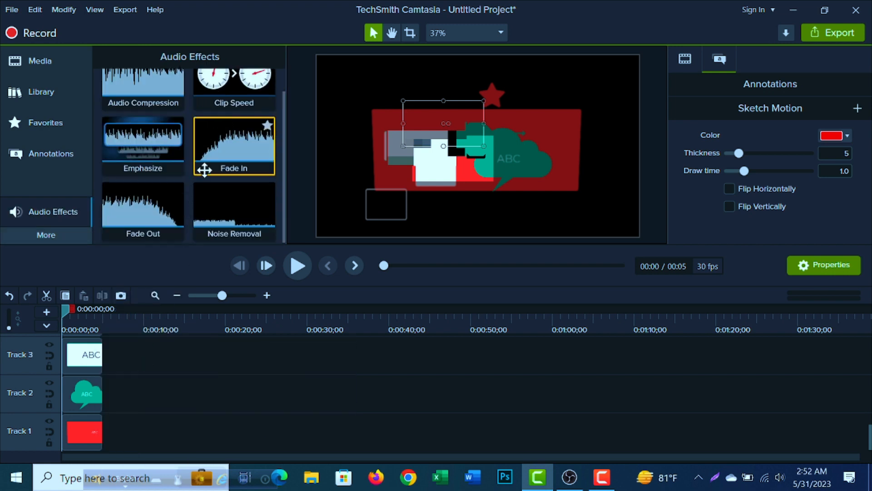
{"action": "scroll", "coordinate": [196, 190], "scroll_direction": "up", "scroll_amount": 1}
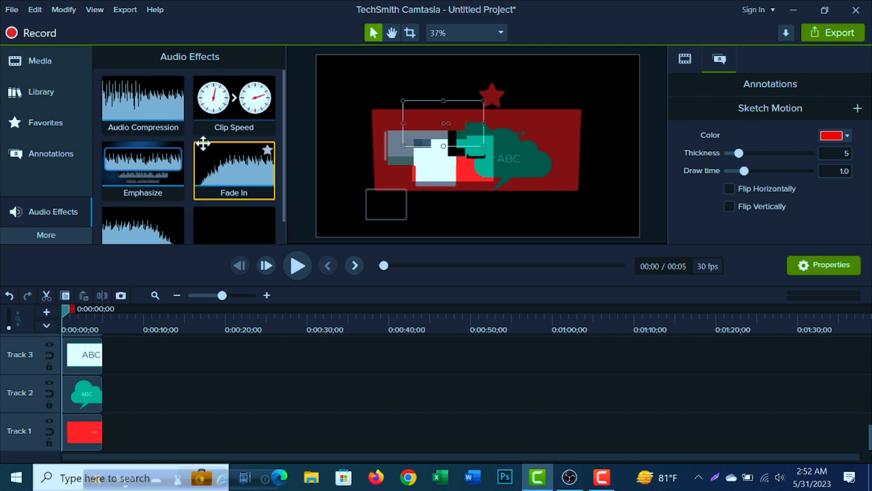
{"action": "scroll", "coordinate": [200, 141], "scroll_direction": "down", "scroll_amount": 1}
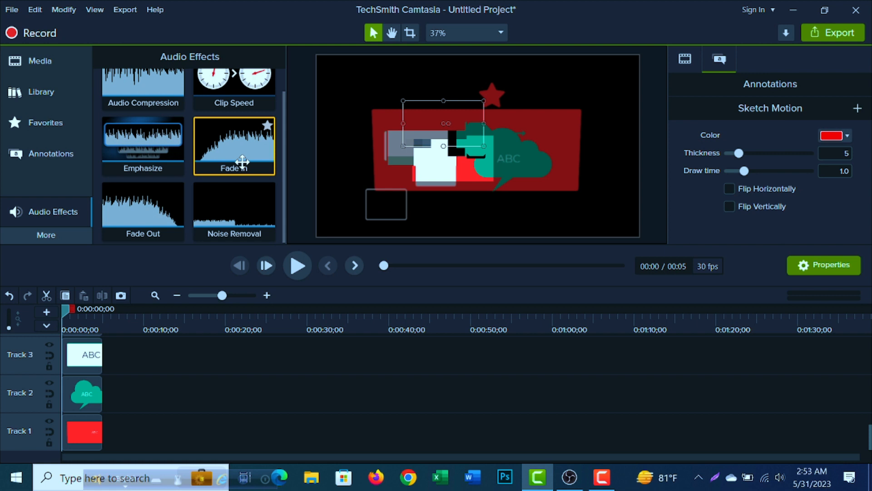
{"action": "scroll", "coordinate": [242, 161], "scroll_direction": "up", "scroll_amount": 1}
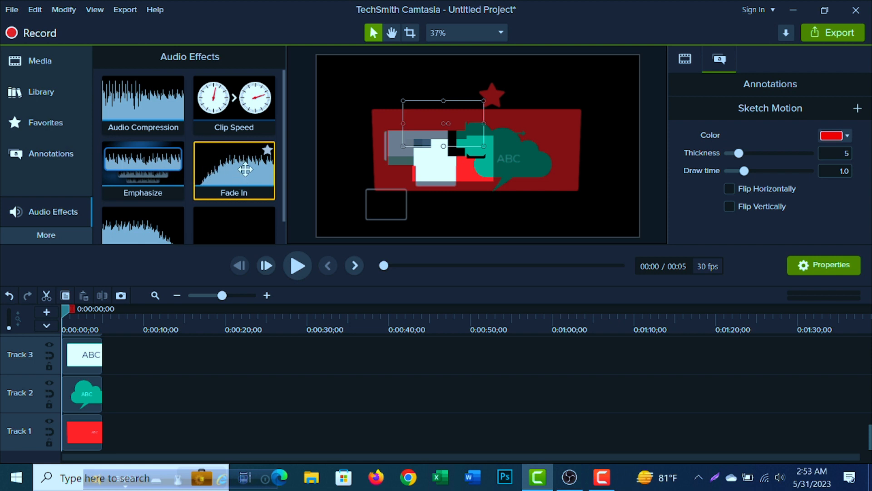
{"action": "scroll", "coordinate": [245, 170], "scroll_direction": "down", "scroll_amount": 1}
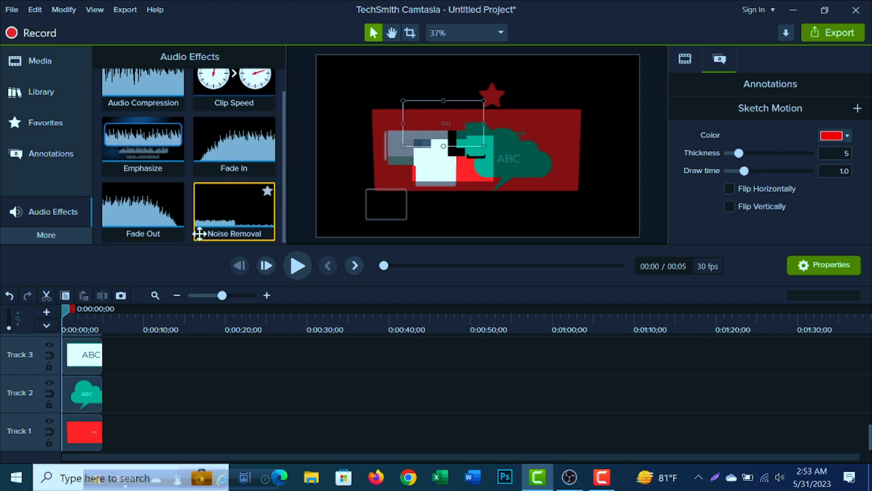
- Browse the visual effects from Border through Remove a Color
{"action": "left_click", "coordinate": [85, 239]}
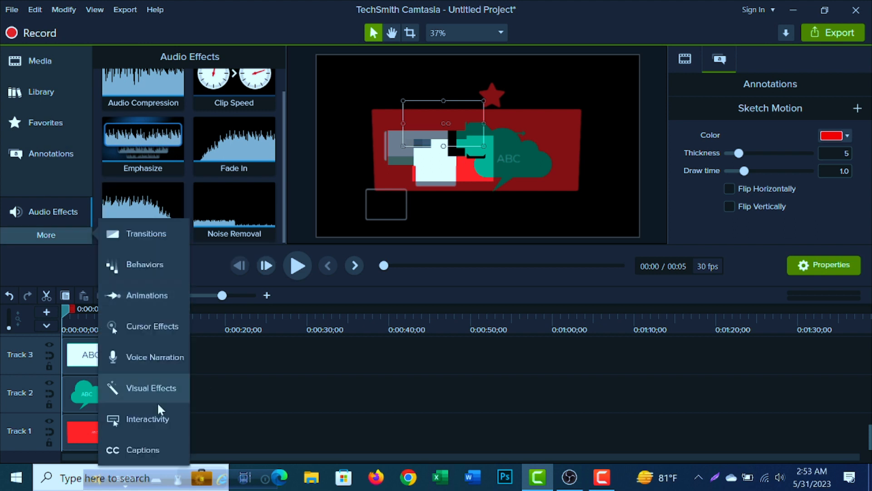
{"action": "left_click", "coordinate": [157, 389]}
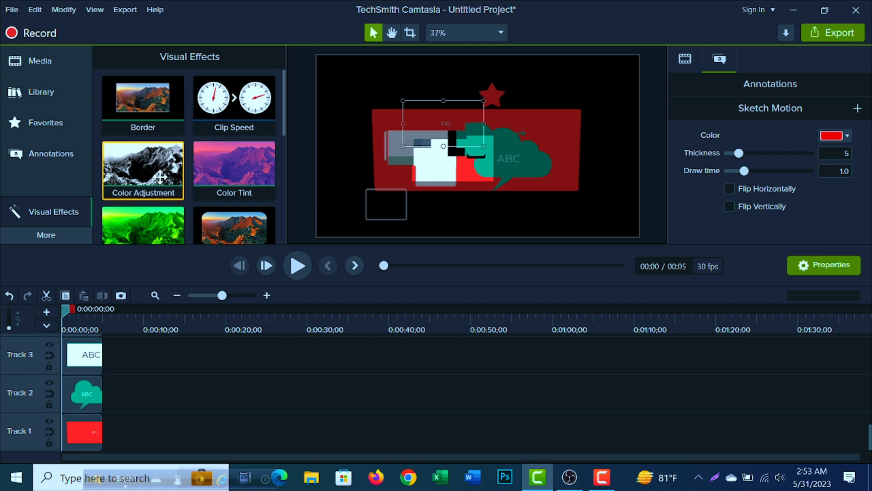
{"action": "scroll", "coordinate": [143, 125], "scroll_direction": "down", "scroll_amount": 1}
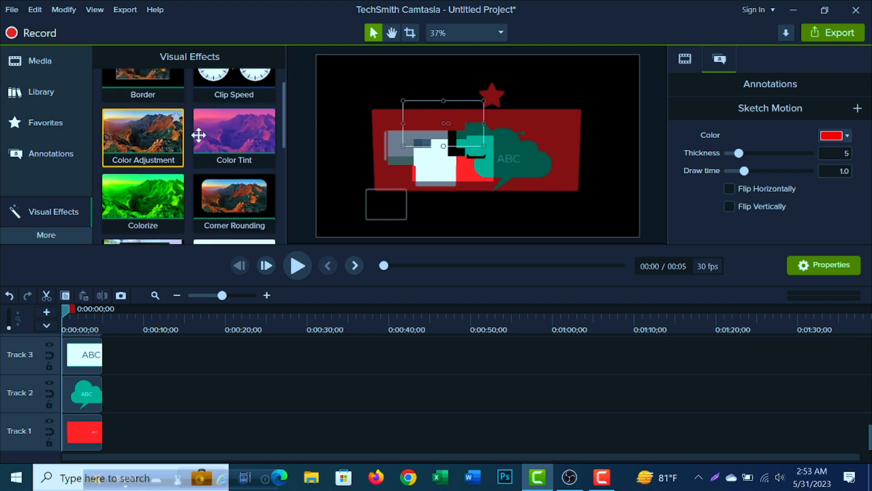
{"action": "scroll", "coordinate": [198, 132], "scroll_direction": "down", "scroll_amount": 1}
{"action": "scroll", "coordinate": [159, 227], "scroll_direction": "down", "scroll_amount": 1}
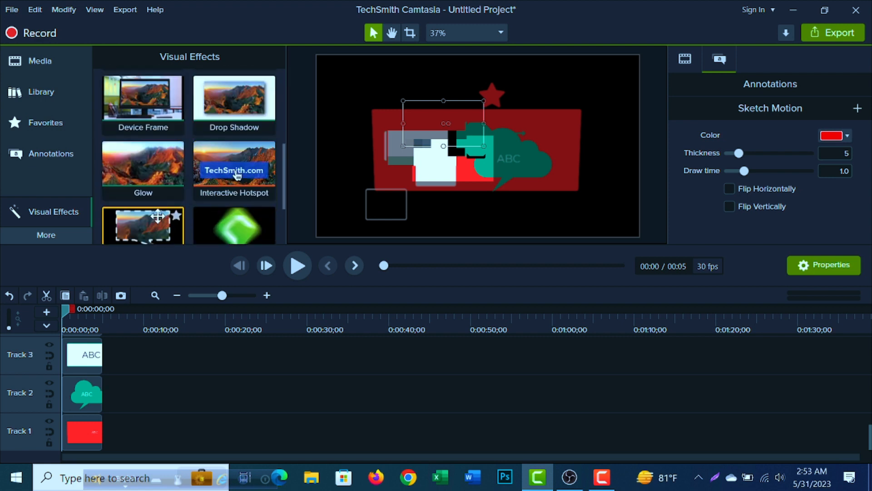
{"action": "scroll", "coordinate": [181, 214], "scroll_direction": "down", "scroll_amount": 1}
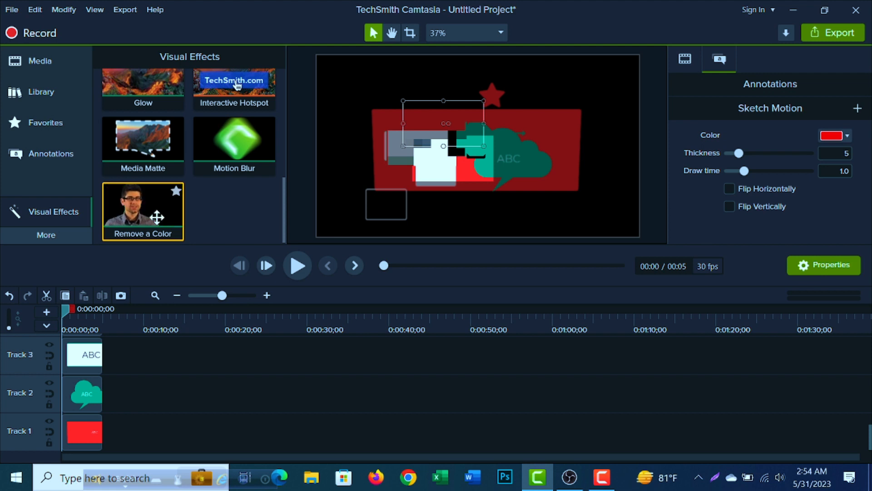
{"action": "mouse_move", "coordinate": [157, 217]}
{"action": "left_mouse_down"}
{"action": "mouse_move", "coordinate": [211, 221]}
{"action": "mouse_move", "coordinate": [166, 219]}
{"action": "left_mouse_up"}
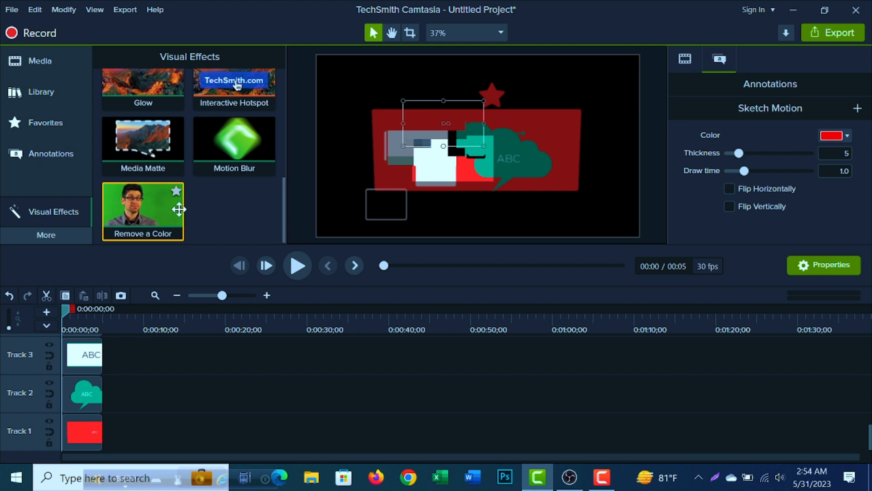
- Add a caption at the start of the timeline reading "Hello fans" and set its duration to 5.3 s
{"action": "left_click", "coordinate": [58, 236]}
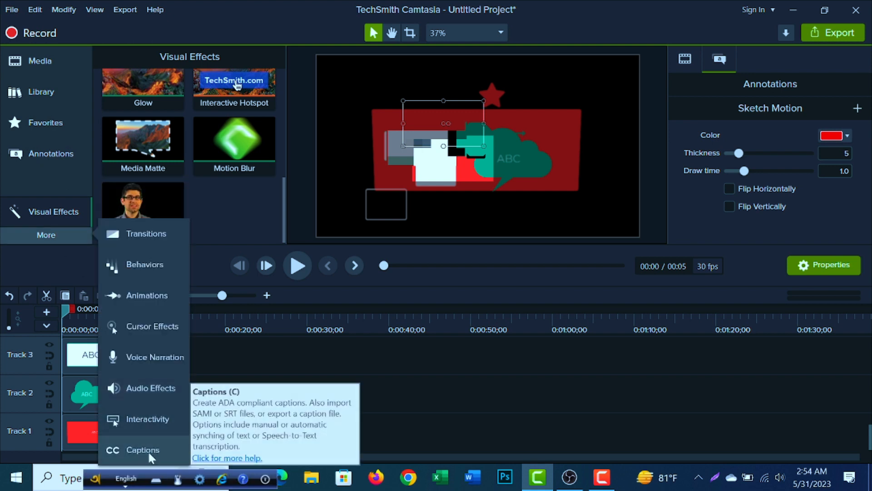
{"action": "left_click", "coordinate": [148, 450]}
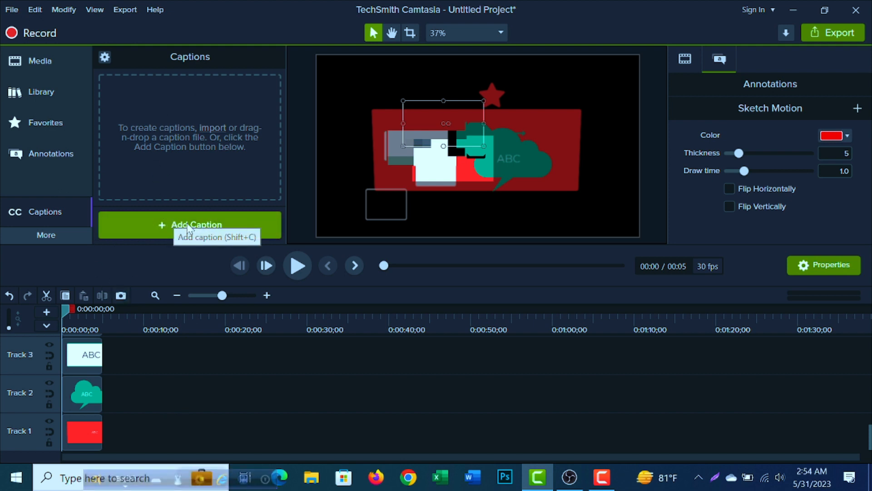
{"action": "left_click", "coordinate": [203, 226]}
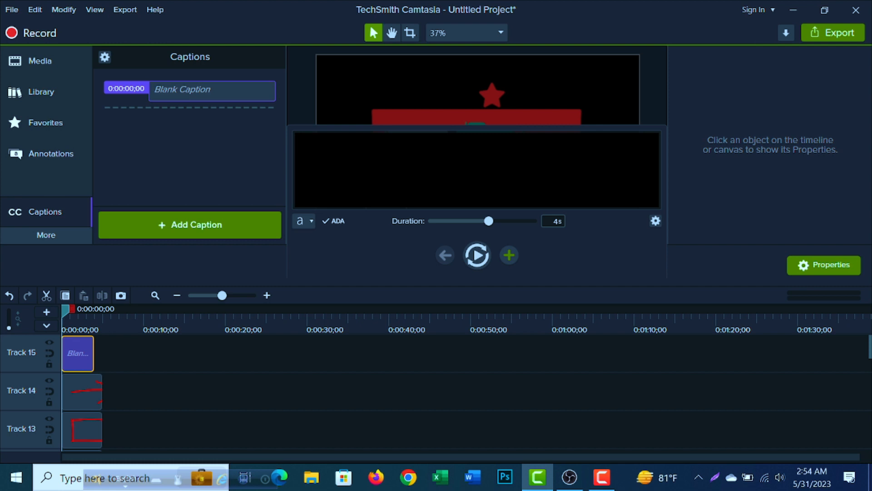
{"action": "type", "text": "He"}
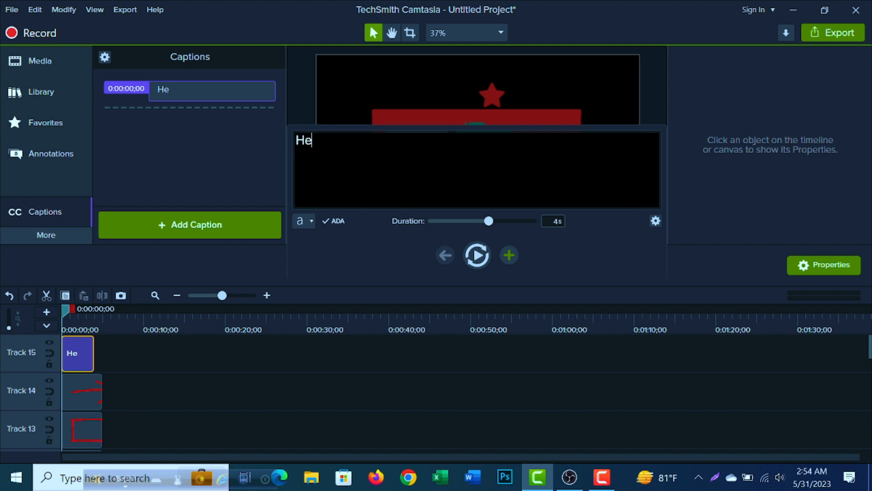
{"action": "type", "text": "llo fans"}
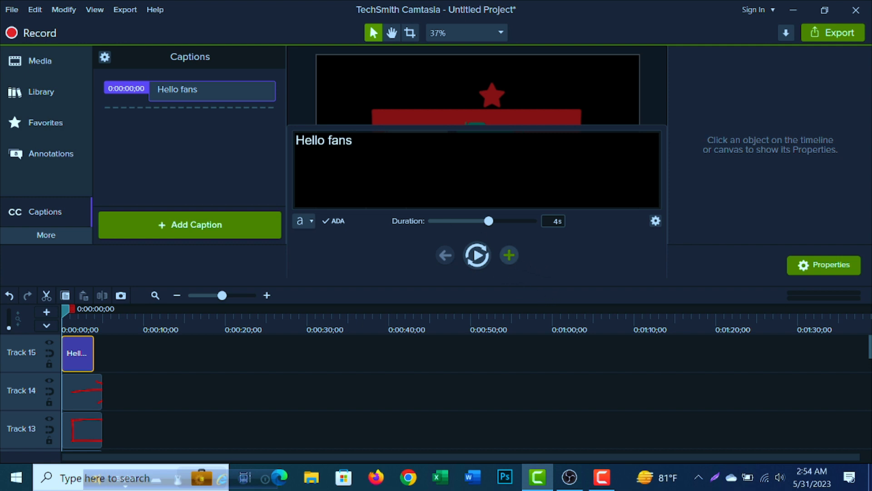
{"action": "left_click_drag", "start_coordinate": [484, 223], "coordinate": [506, 222]}
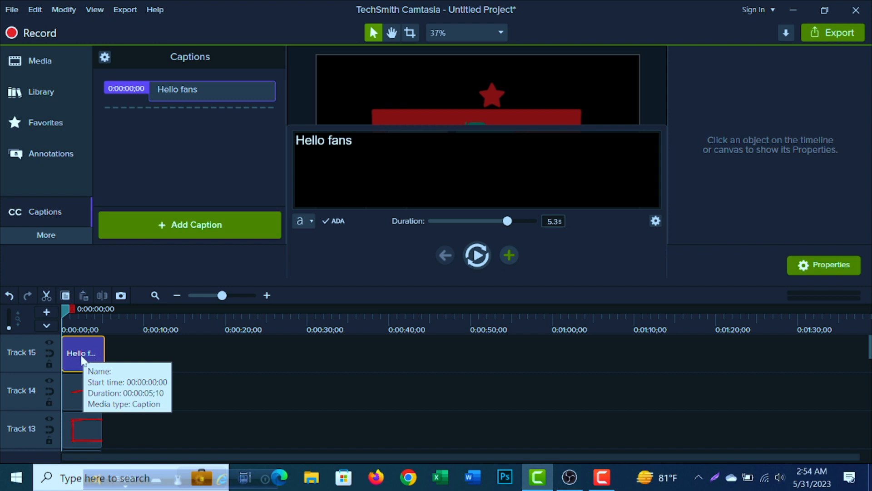
- Add a blank second caption after "Hello fans", reselect the first caption and leave caption editing
{"action": "left_click", "coordinate": [509, 255]}
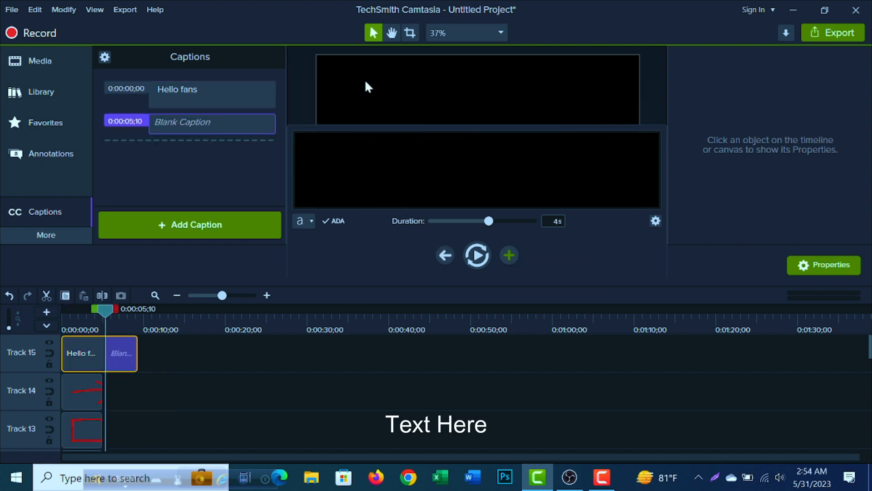
{"action": "left_click", "coordinate": [181, 92]}
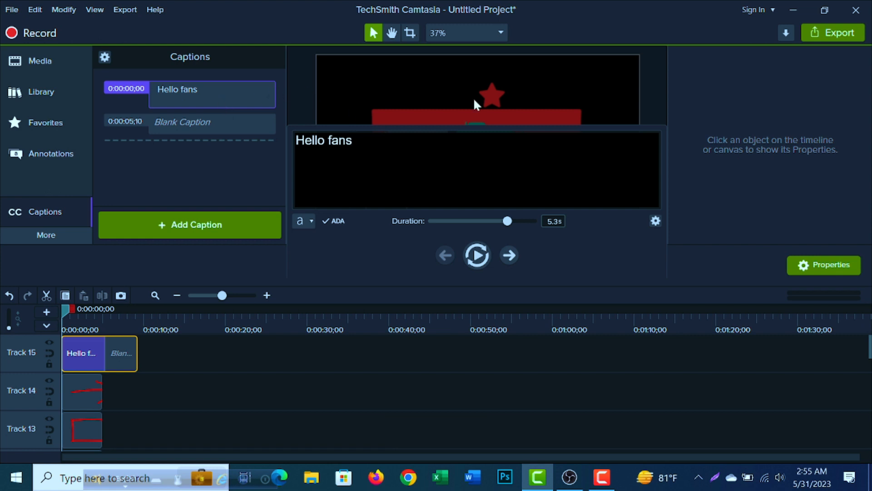
{"action": "left_click", "coordinate": [462, 106]}
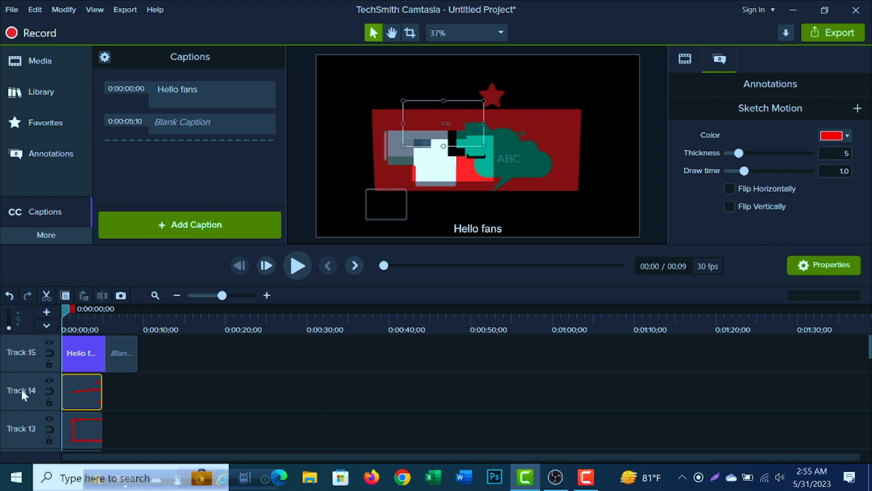
- Add three empty tracks above the caption track and undo the last added track
{"action": "scroll", "coordinate": [47, 349], "scroll_direction": "down", "scroll_amount": 2}
{"action": "scroll", "coordinate": [45, 345], "scroll_direction": "up", "scroll_amount": 2}
{"action": "scroll", "coordinate": [39, 370], "scroll_direction": "down", "scroll_amount": 3}
{"action": "scroll", "coordinate": [33, 381], "scroll_direction": "up", "scroll_amount": 1}
{"action": "scroll", "coordinate": [33, 382], "scroll_direction": "up", "scroll_amount": 2}
{"action": "left_click", "coordinate": [46, 311]}
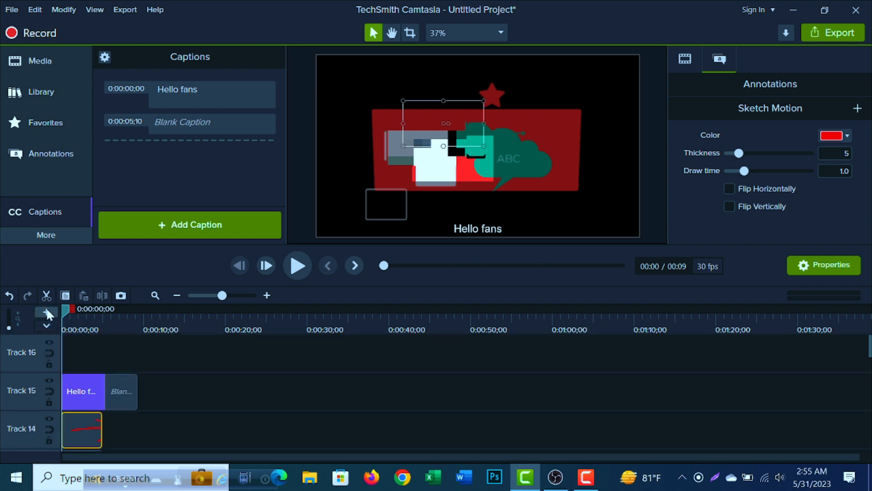
{"action": "left_click", "coordinate": [46, 312]}
{"action": "scroll", "coordinate": [39, 384], "scroll_direction": "down", "scroll_amount": 2}
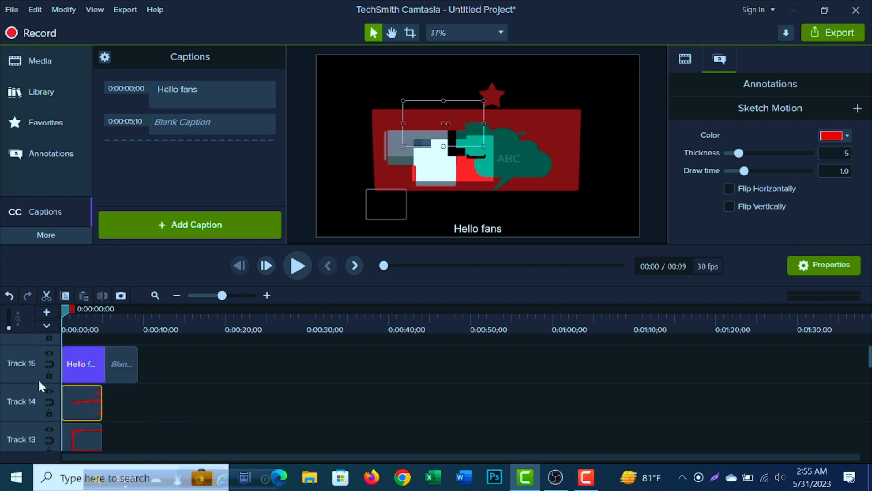
{"action": "left_click", "coordinate": [46, 312]}
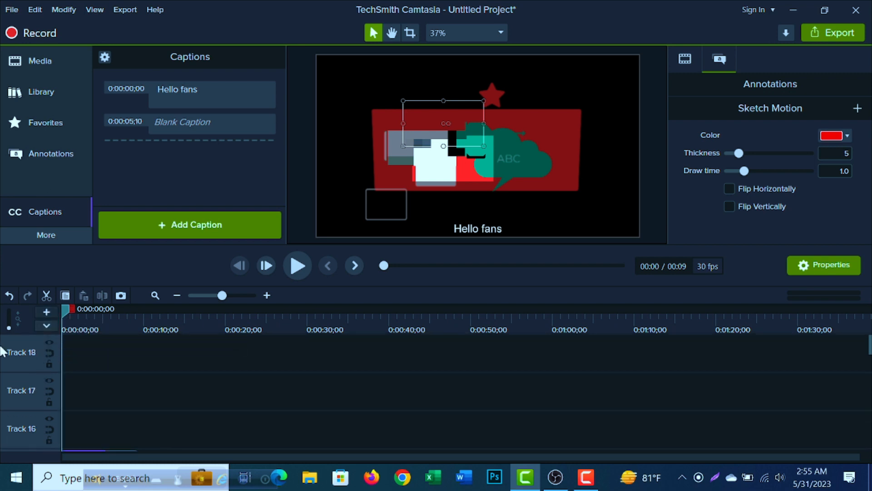
{"action": "left_click", "coordinate": [9, 296]}
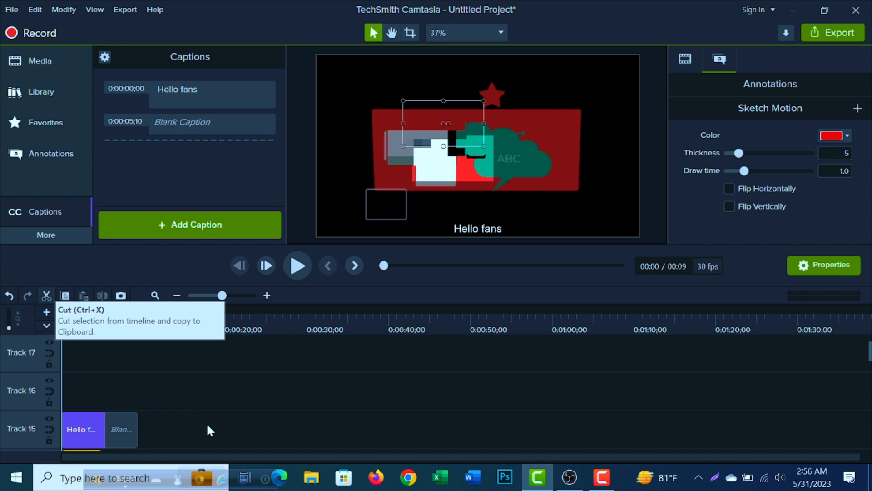
- Enlarge the timeline scale around the caption clips and play a short preview from the project start
{"action": "left_click", "coordinate": [130, 437]}
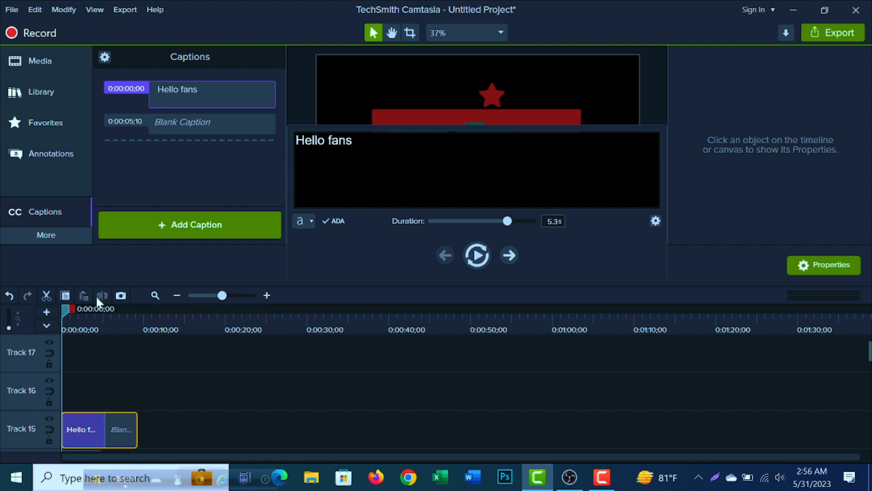
{"action": "left_click_drag", "start_coordinate": [221, 295], "coordinate": [238, 295]}
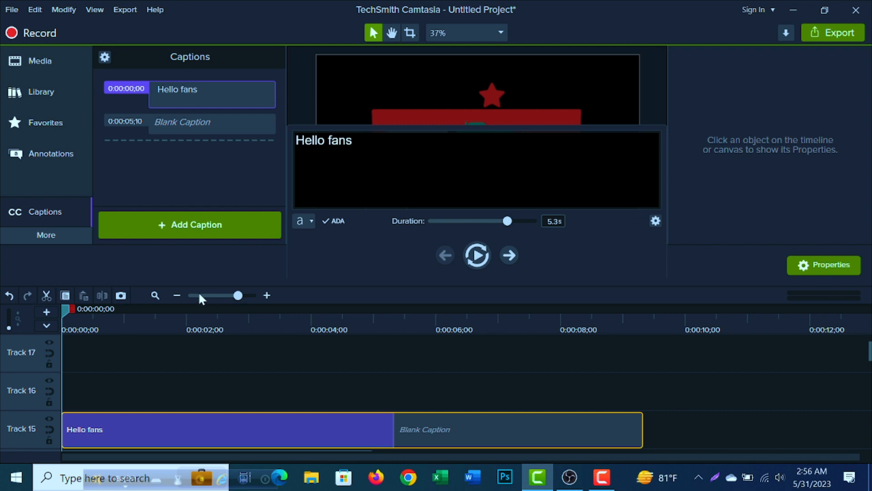
{"action": "left_click_drag", "start_coordinate": [234, 300], "coordinate": [244, 295]}
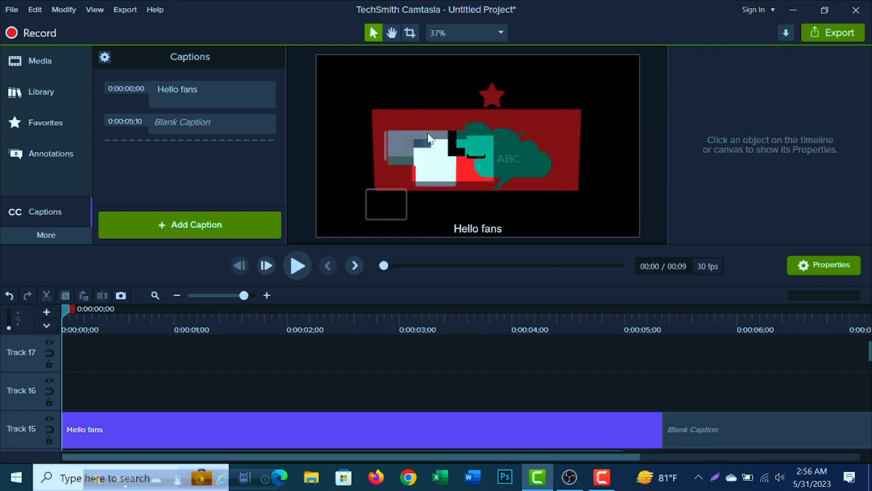
{"action": "left_click", "coordinate": [299, 271]}
{"action": "left_click", "coordinate": [294, 267]}
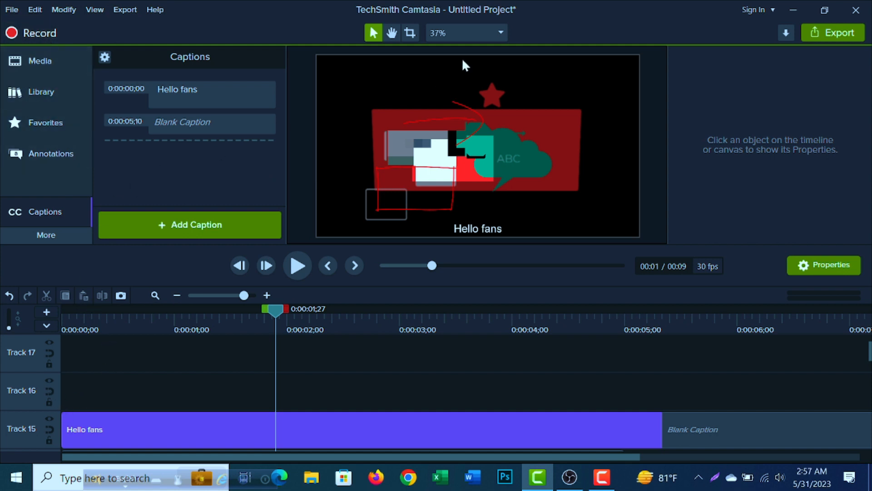
- Examine the canvas zoom options and view the canvas at different magnifications, ending at 25%
{"action": "scroll", "coordinate": [464, 143], "scroll_direction": "up", "scroll_amount": 4}
{"action": "scroll", "coordinate": [465, 144], "scroll_direction": "down", "scroll_amount": 7}
{"action": "scroll", "coordinate": [467, 145], "scroll_direction": "up", "scroll_amount": 3}
{"action": "left_click", "coordinate": [490, 36]}
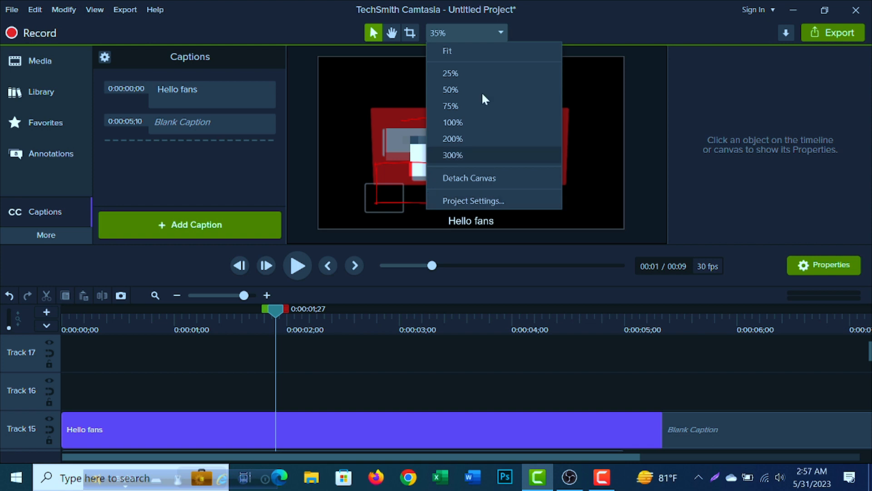
{"action": "left_click", "coordinate": [563, 163]}
{"action": "scroll", "coordinate": [543, 158], "scroll_direction": "down", "scroll_amount": 2}
{"action": "scroll", "coordinate": [543, 159], "scroll_direction": "up", "scroll_amount": 2}
{"action": "scroll", "coordinate": [500, 144], "scroll_direction": "down", "scroll_amount": 1}
{"action": "scroll", "coordinate": [499, 143], "scroll_direction": "up", "scroll_amount": 1}
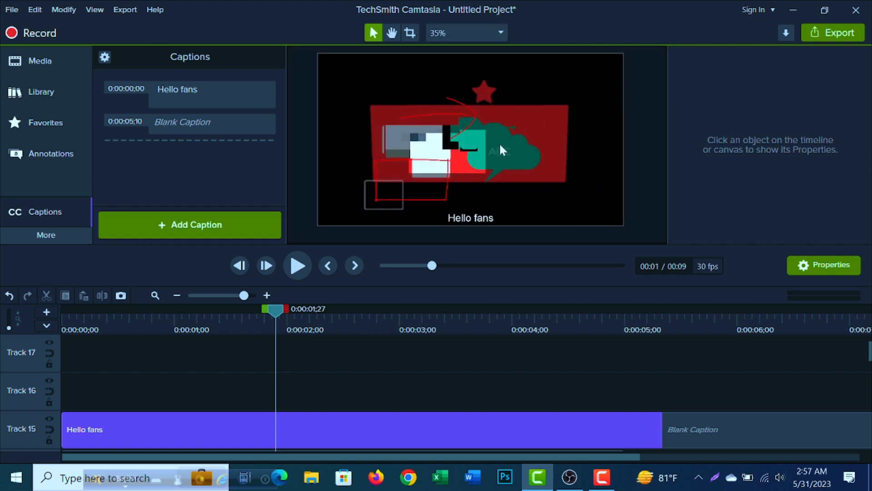
{"action": "scroll", "coordinate": [499, 142], "scroll_direction": "down", "scroll_amount": 2}
{"action": "scroll", "coordinate": [496, 146], "scroll_direction": "up", "scroll_amount": 2}
{"action": "scroll", "coordinate": [497, 146], "scroll_direction": "down", "scroll_amount": 1}
{"action": "scroll", "coordinate": [440, 165], "scroll_direction": "up", "scroll_amount": 1}
{"action": "scroll", "coordinate": [437, 151], "scroll_direction": "down", "scroll_amount": 1}
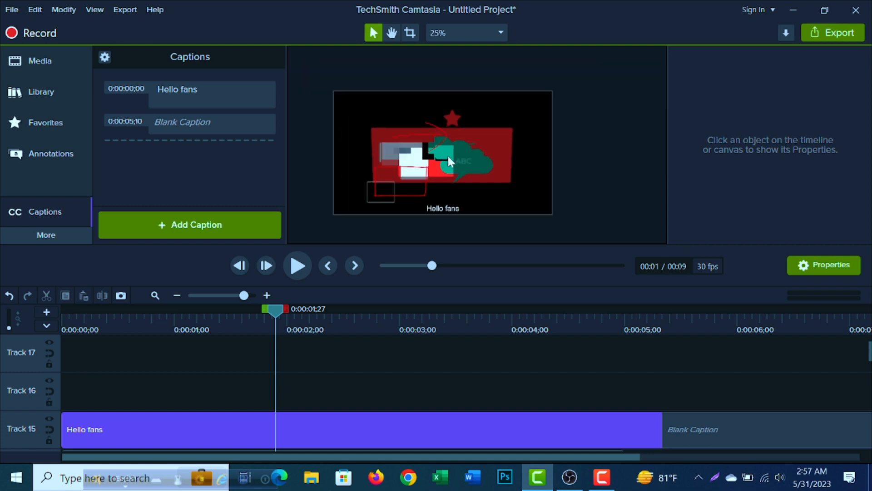
- Review the canvas dimension presets in Project Settings and apply Custom dimensions of 1920 x 1080
{"action": "left_click", "coordinate": [496, 32]}
{"action": "left_click", "coordinate": [467, 200]}
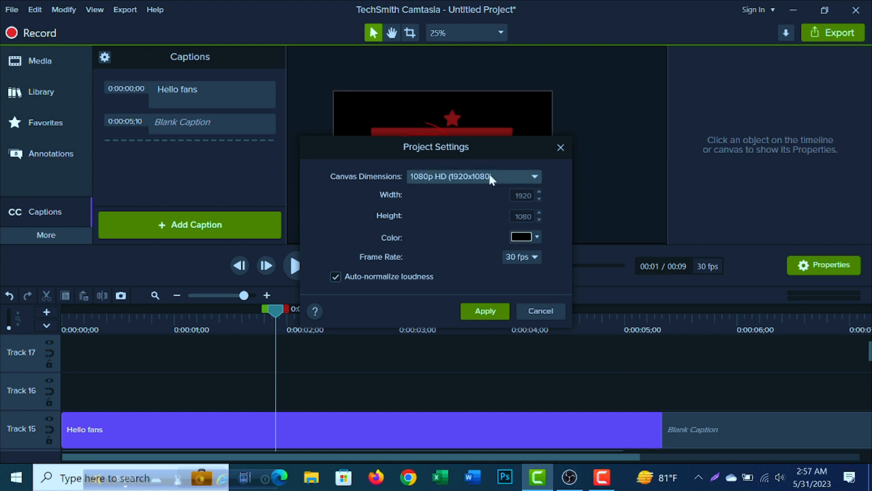
{"action": "left_click", "coordinate": [491, 178]}
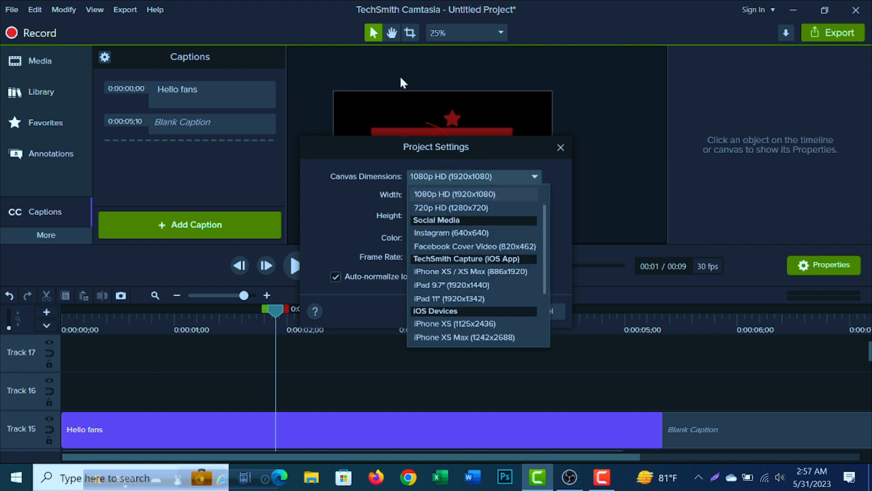
{"action": "left_click", "coordinate": [470, 178]}
{"action": "left_click", "coordinate": [481, 178]}
{"action": "scroll", "coordinate": [495, 336], "scroll_direction": "down", "scroll_amount": 2}
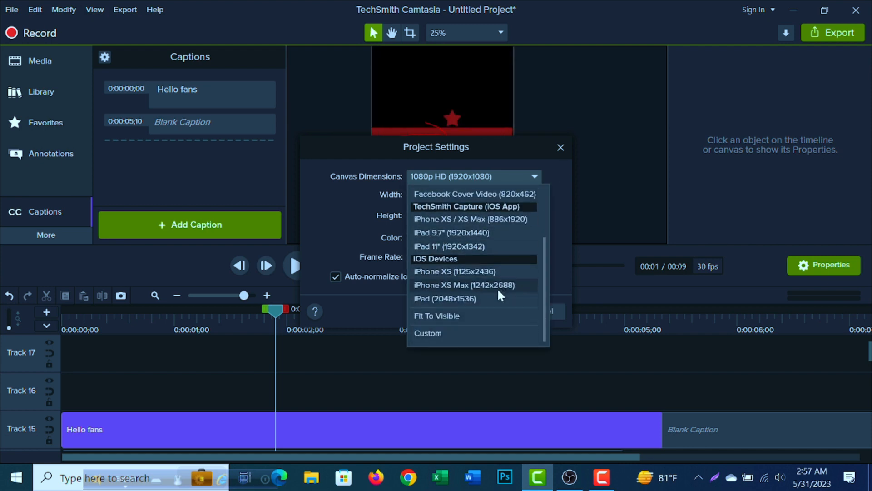
{"action": "left_click", "coordinate": [433, 338]}
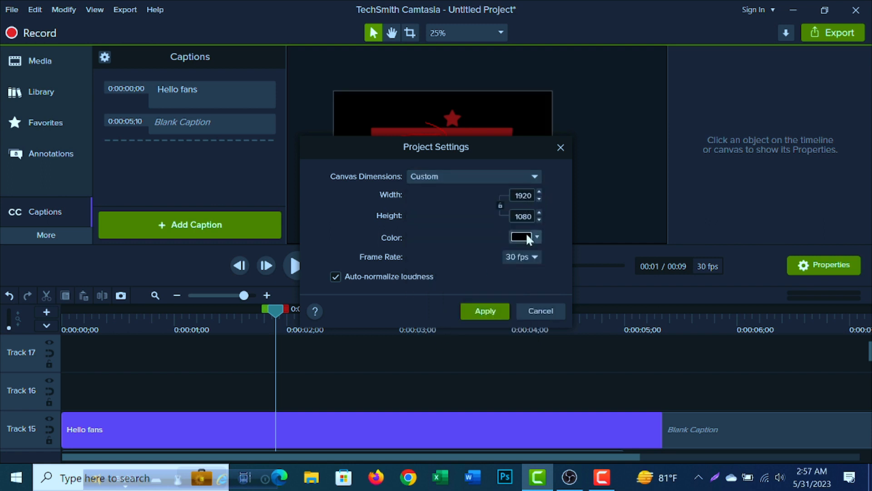
{"action": "left_click", "coordinate": [485, 312]}
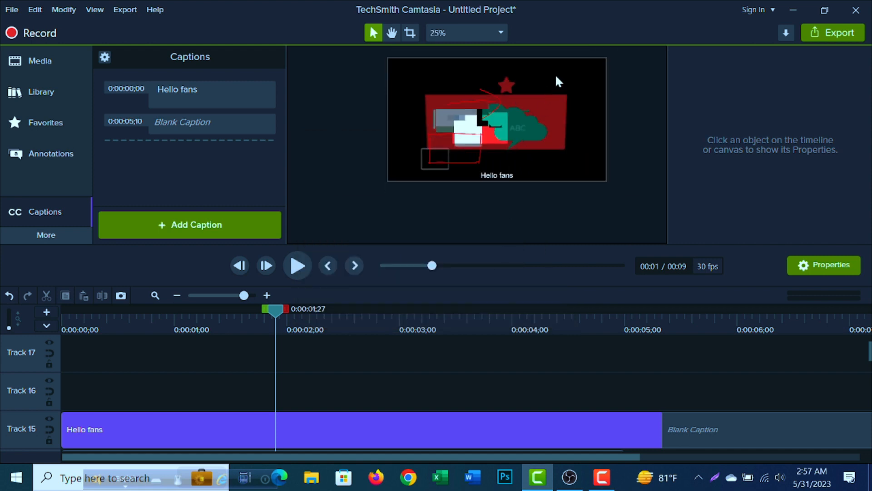
- Move the playhead to 0:00:04;15 within the "Hello fans" caption
{"action": "scroll", "coordinate": [559, 73], "scroll_direction": "up", "scroll_amount": 2}
{"action": "scroll", "coordinate": [539, 126], "scroll_direction": "down", "scroll_amount": 2}
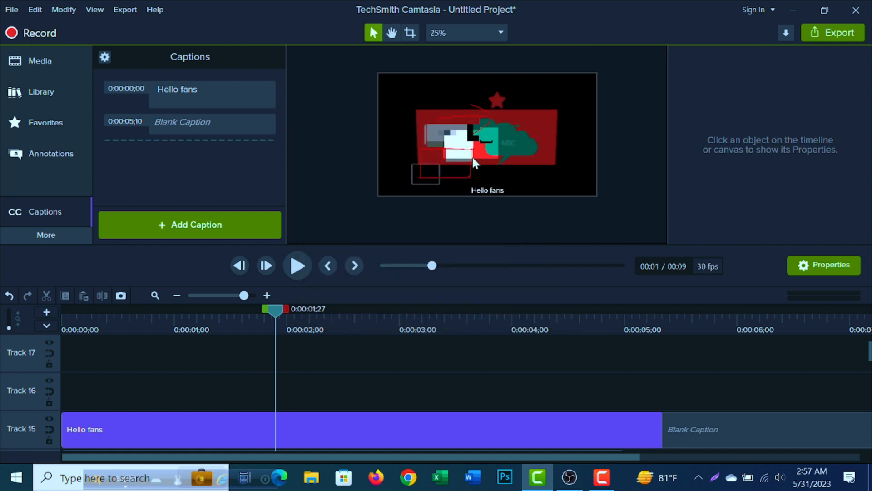
{"action": "left_click_drag", "start_coordinate": [274, 310], "coordinate": [568, 333]}
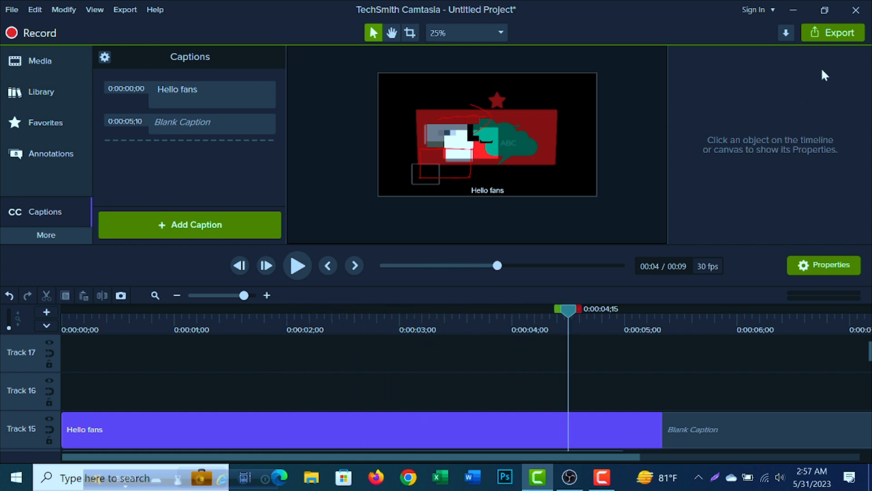
- Review the local export wizard with Custom production settings and MP4 - Smart Player (HTML5), continuing past the Smart Player options to the output settings
{"action": "left_click", "coordinate": [830, 32]}
{"action": "left_click", "coordinate": [790, 67]}
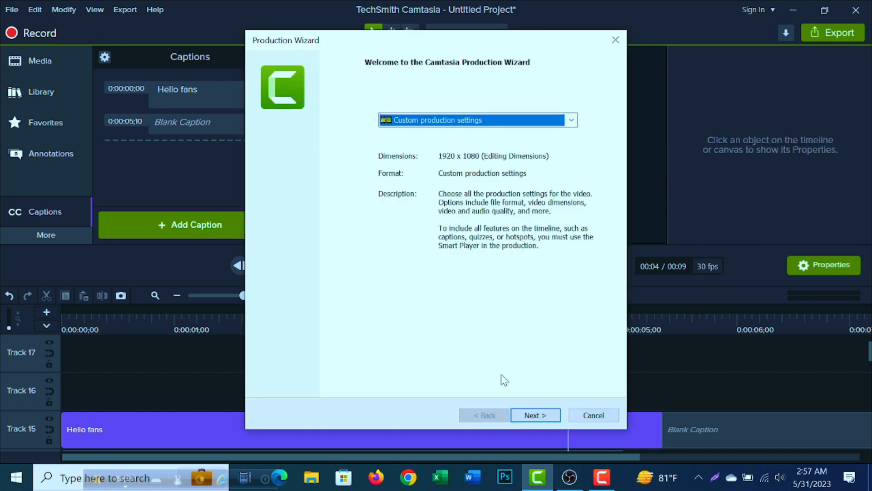
{"action": "left_click", "coordinate": [539, 419]}
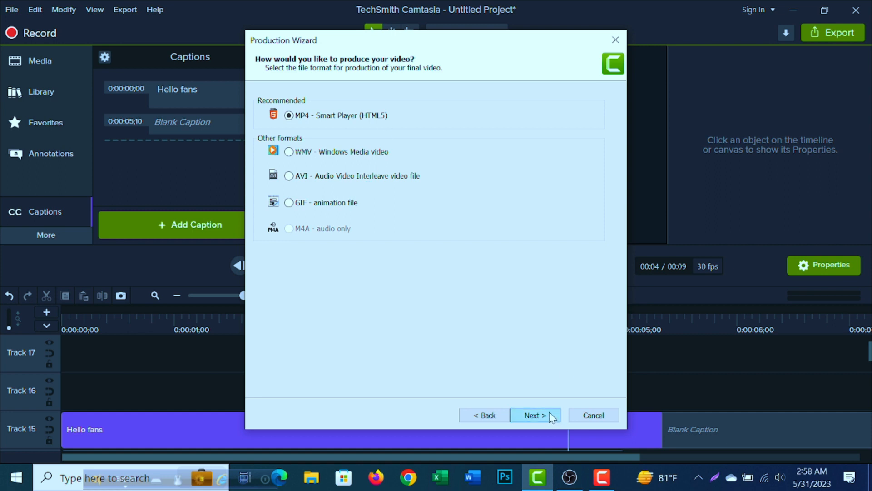
{"action": "left_click", "coordinate": [551, 416]}
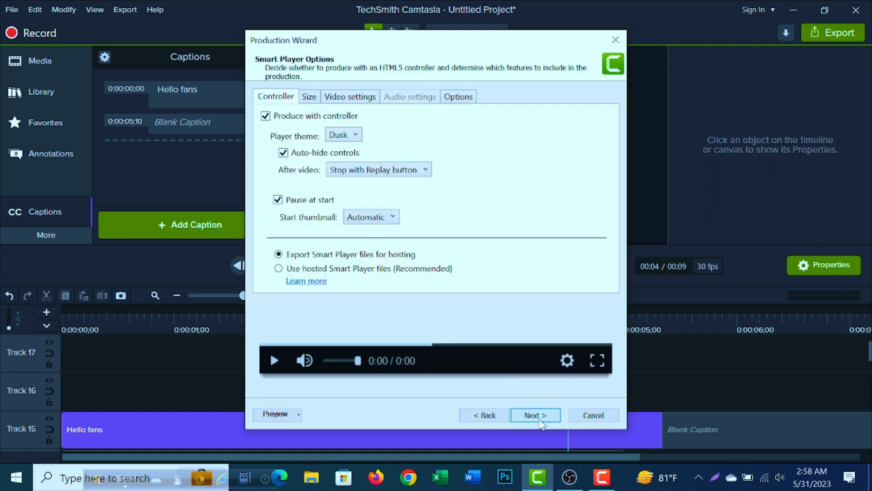
{"action": "left_click", "coordinate": [540, 421]}
{"action": "left_click", "coordinate": [540, 419]}
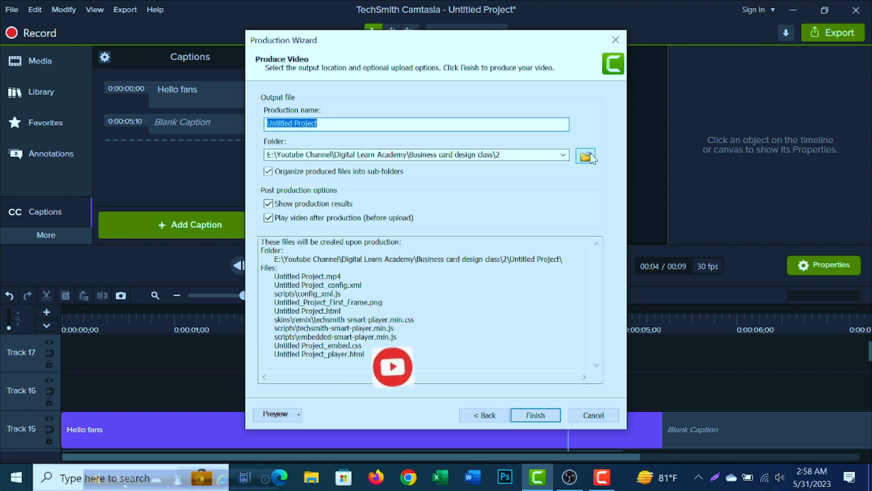
- Set the output folder to "Business card design class" with the file name Untitled Project, and close the Production Wizard without producing the video
{"action": "left_click", "coordinate": [585, 157]}
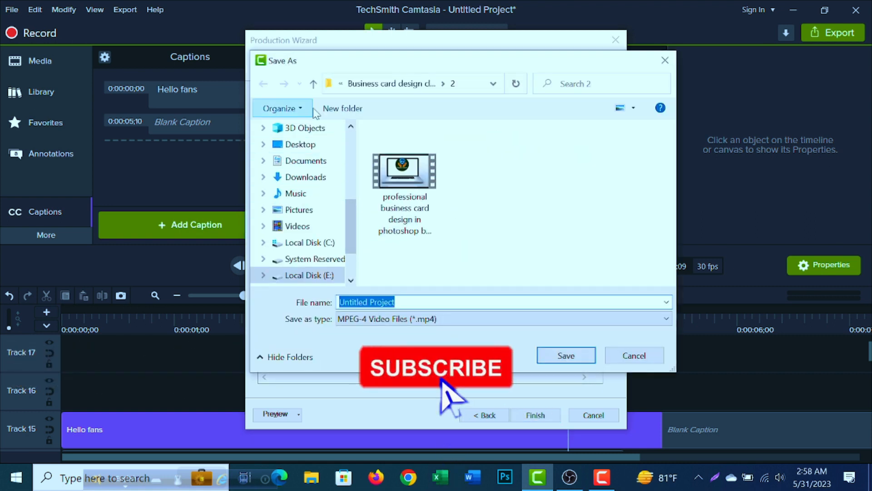
{"action": "left_click", "coordinate": [313, 83]}
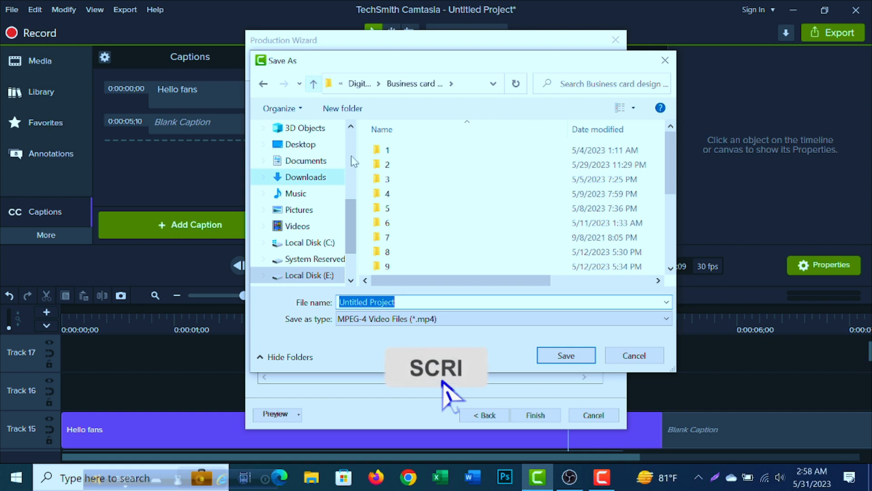
{"action": "left_click", "coordinate": [569, 359]}
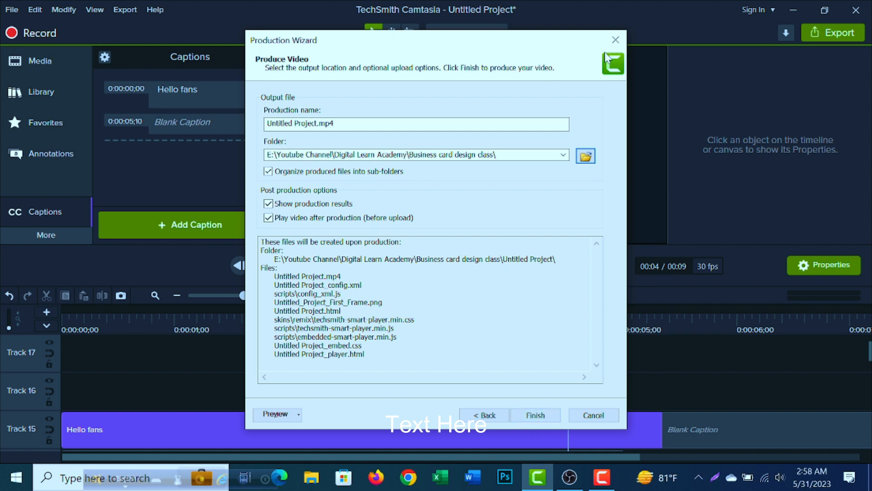
{"action": "left_click", "coordinate": [615, 41]}
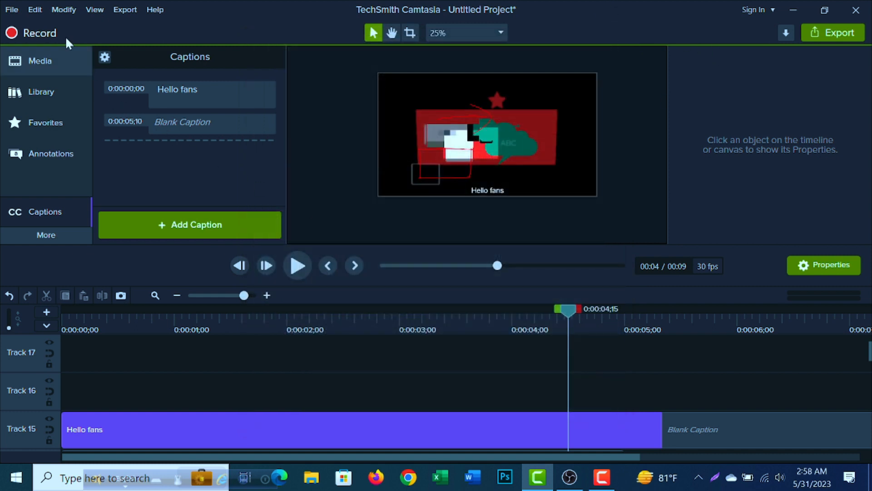